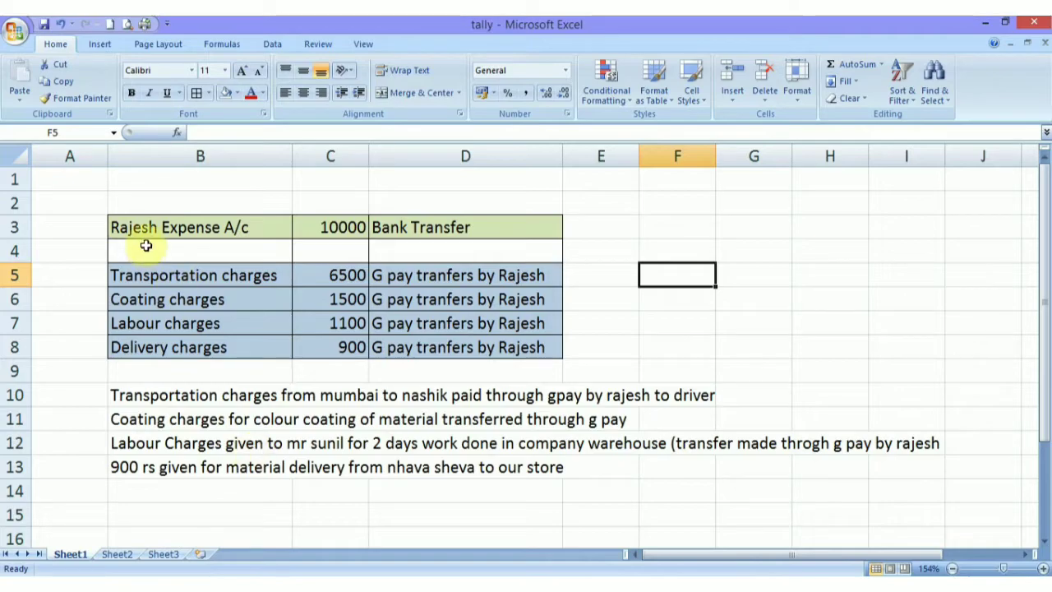
- Enter the heading "Employee" in cell B2, above the employee's expense account row
left_click(141, 236)
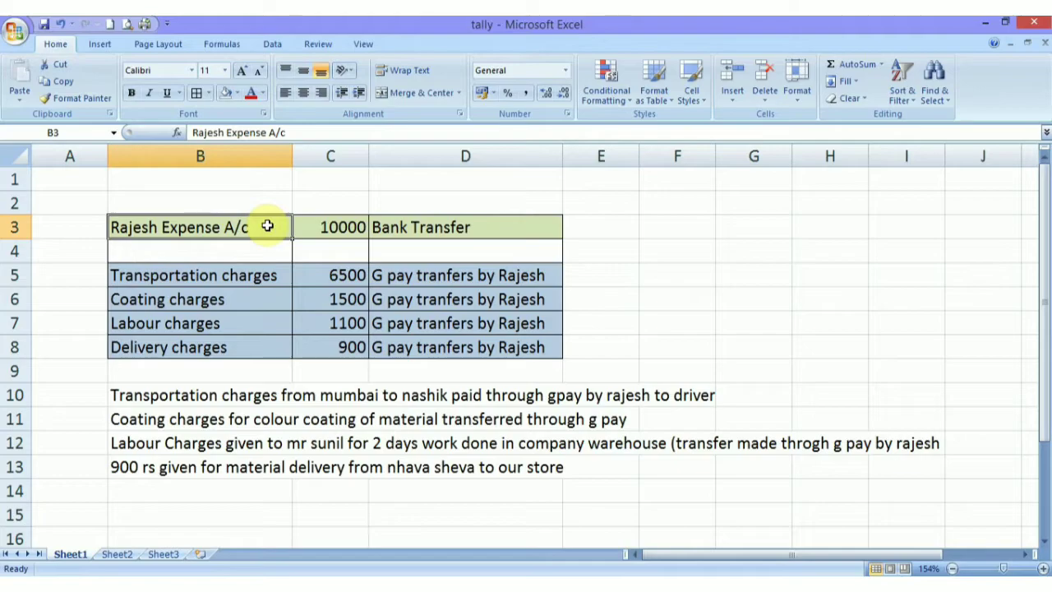
left_click(139, 202)
type("E")
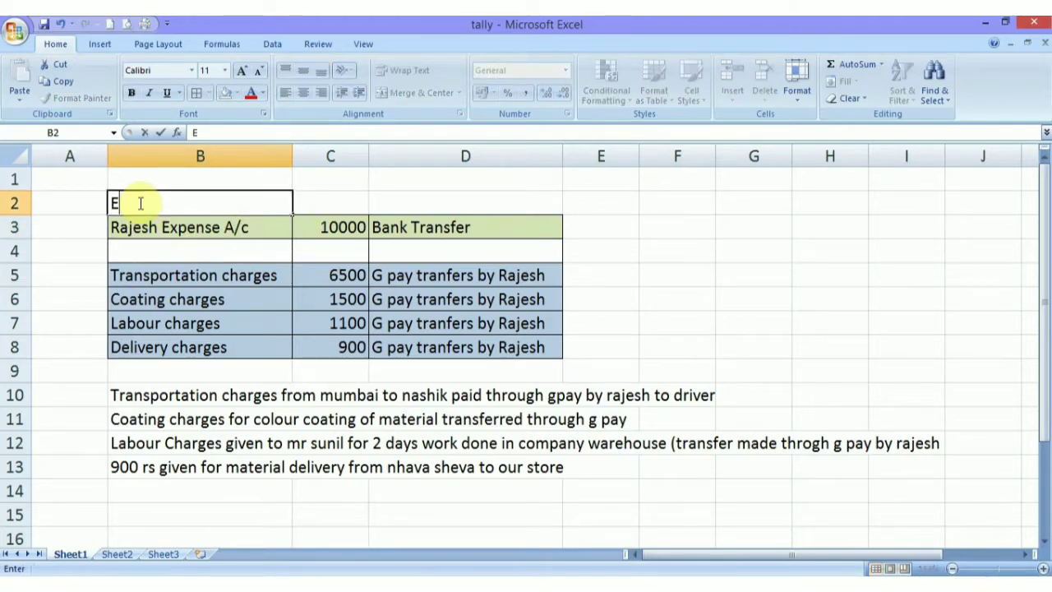
type("mployee")
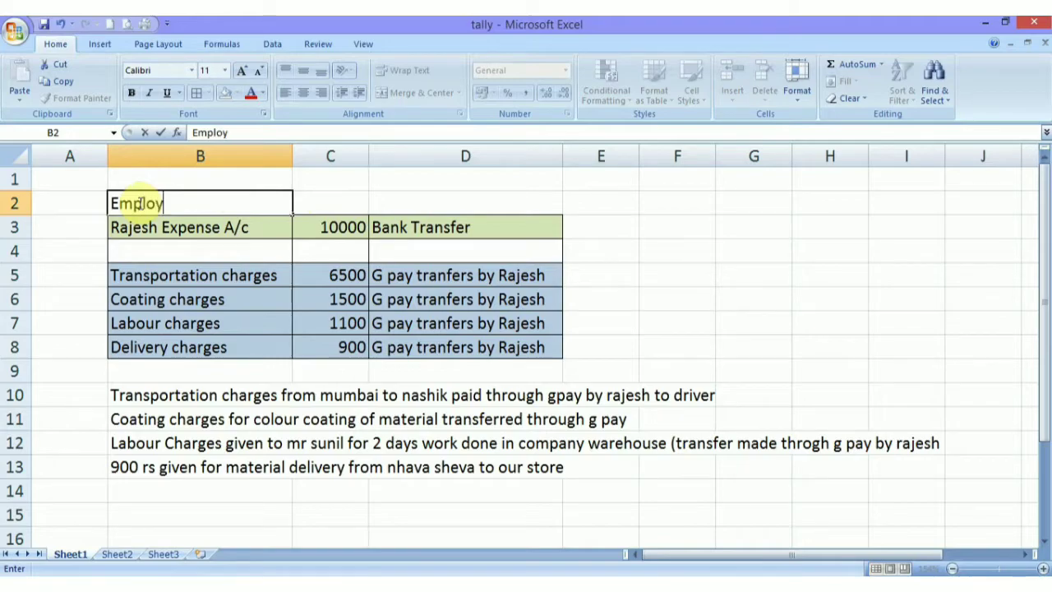
key("Return")
- Review the employee's 10000 bank transfer row and the list of transportation, coating, labour and delivery charges
left_click(140, 202)
key("Down")
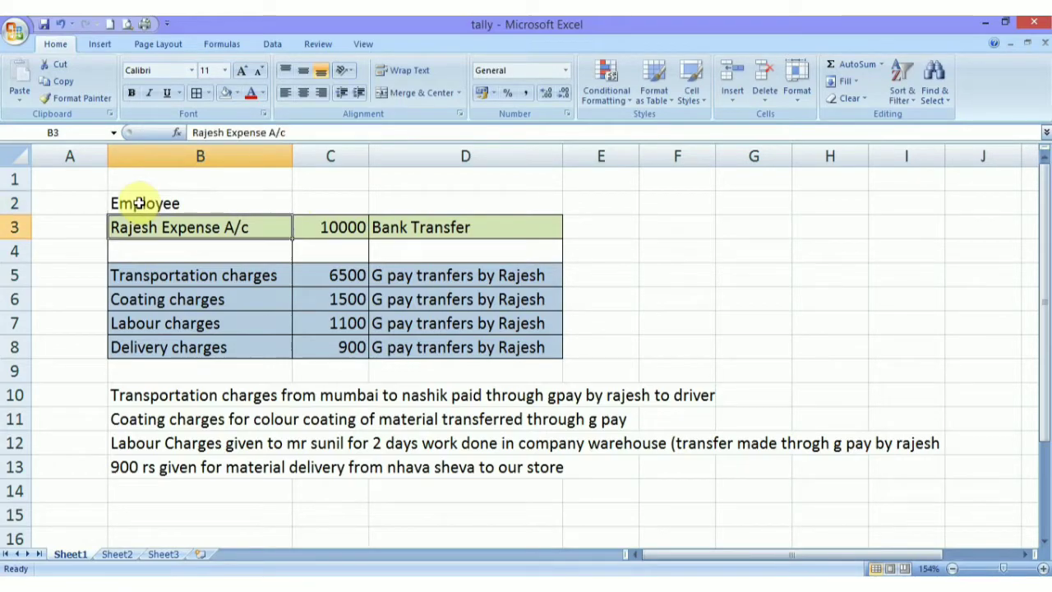
key("Right")
key("Right")
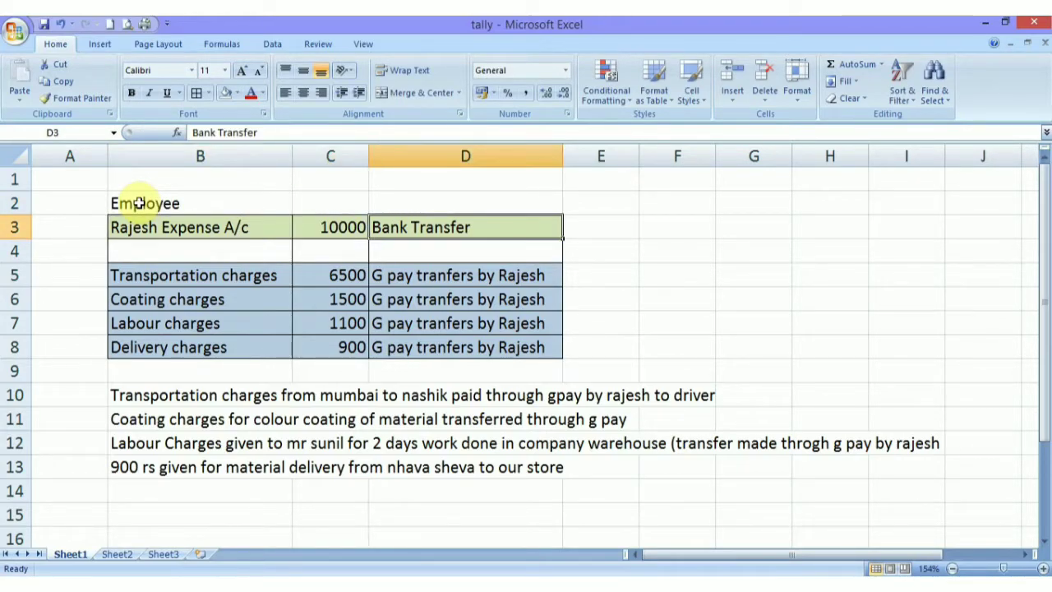
key("Left")
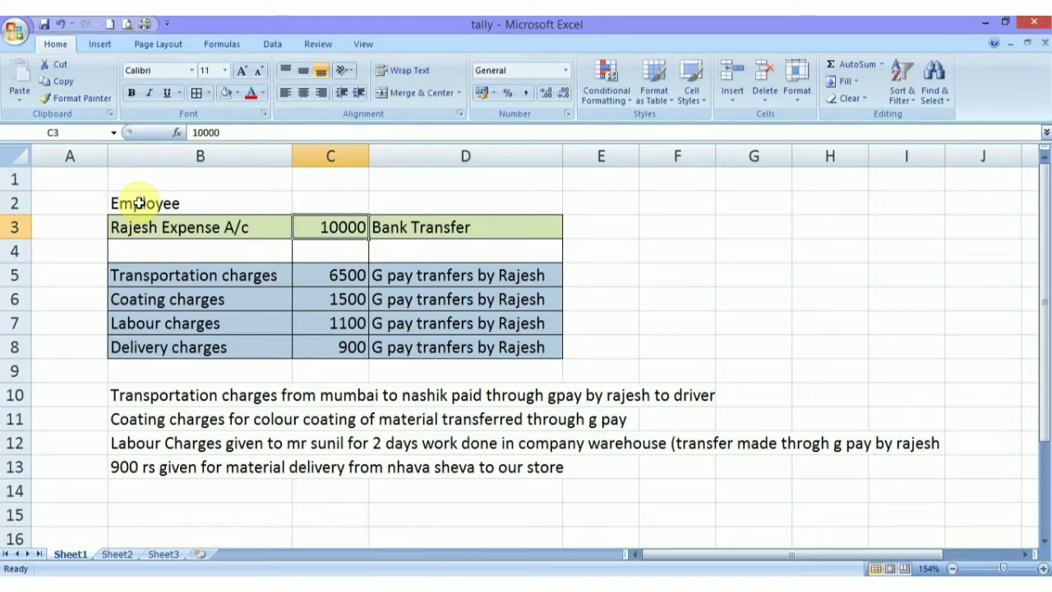
key("Down")
key("Left")
key("Down")
key("Down")
key("Down")
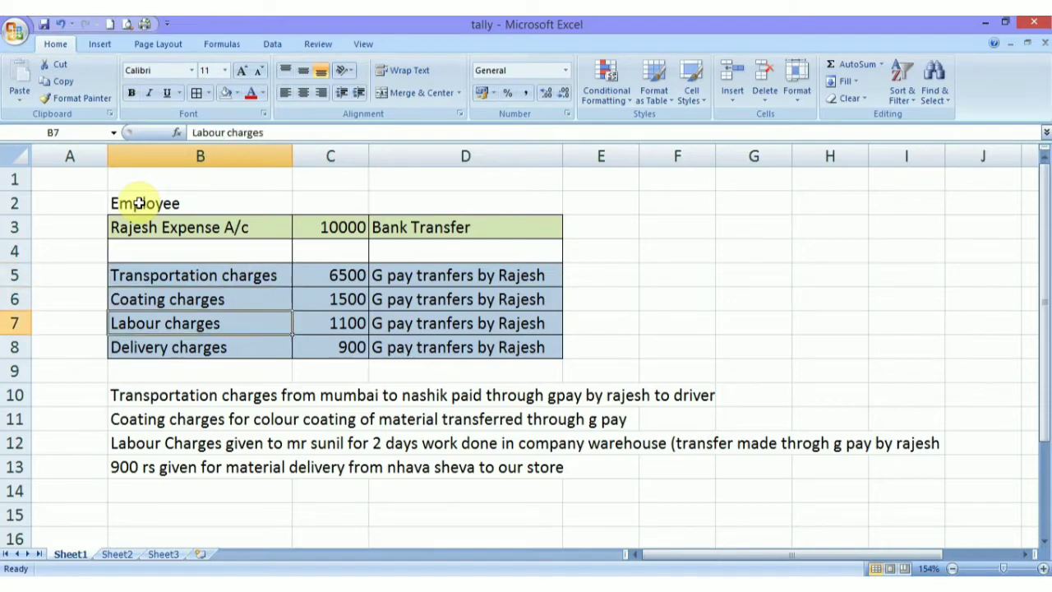
key("Up")
key("Up")
key("Up")
key("Up")
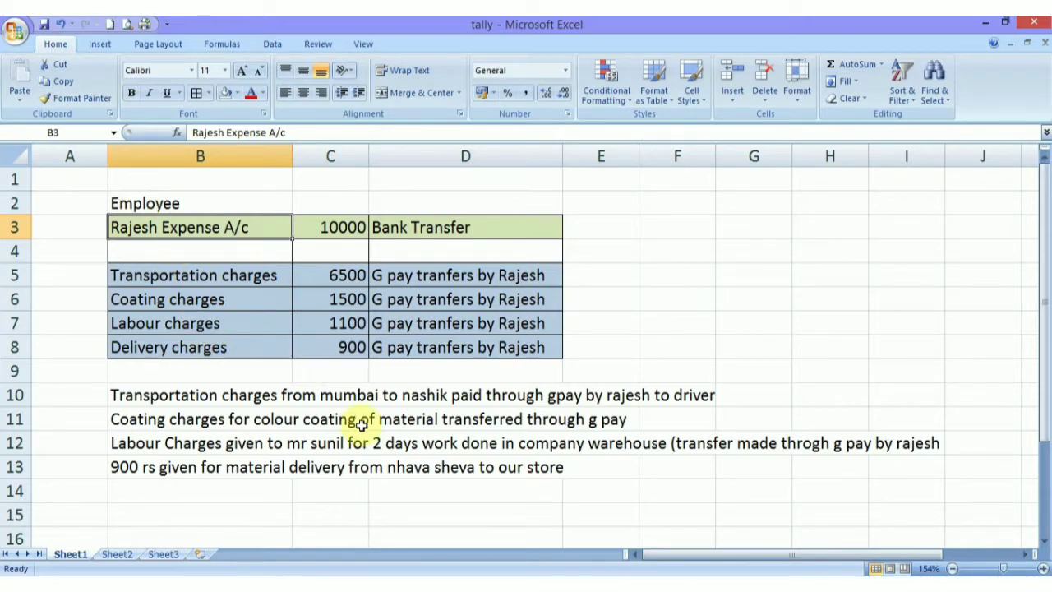
- Switch to Tally.ERP 9 and open a new payment voucher for Ravi Enterprises
mouse_move(360, 574)
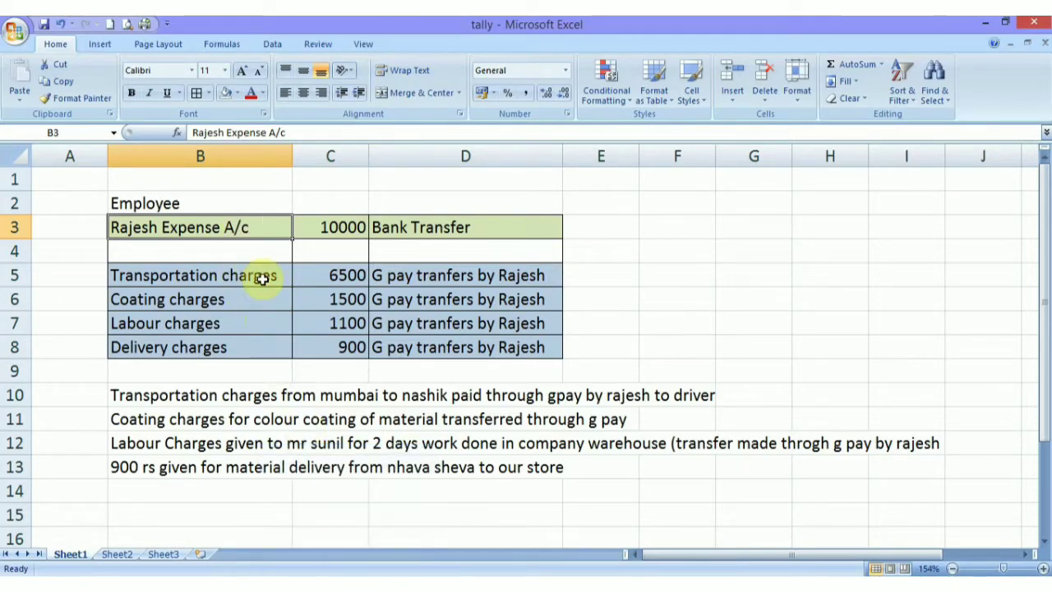
left_click(361, 573)
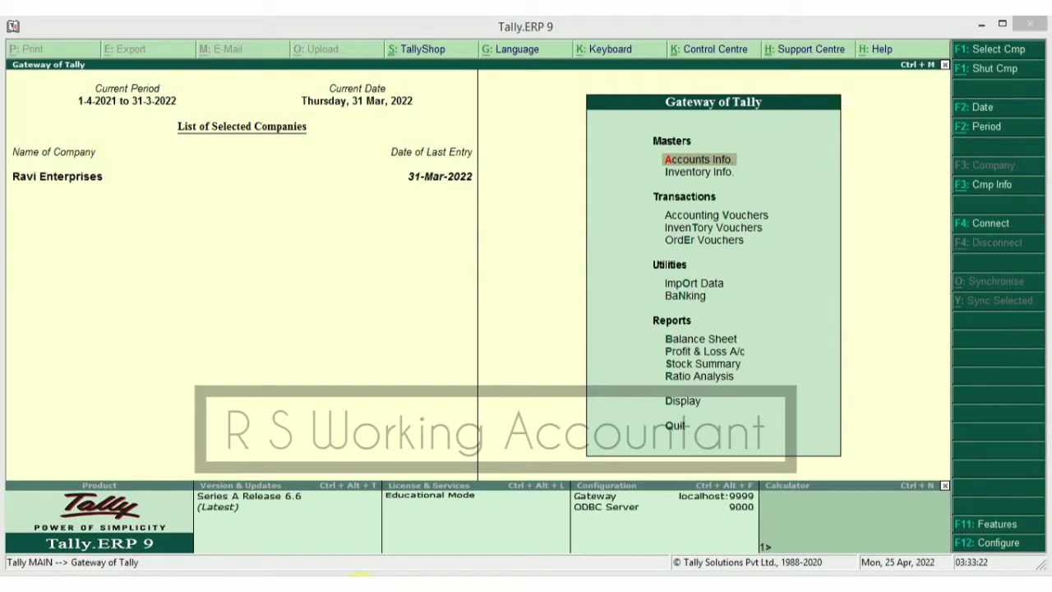
key("Escape")
key("n")
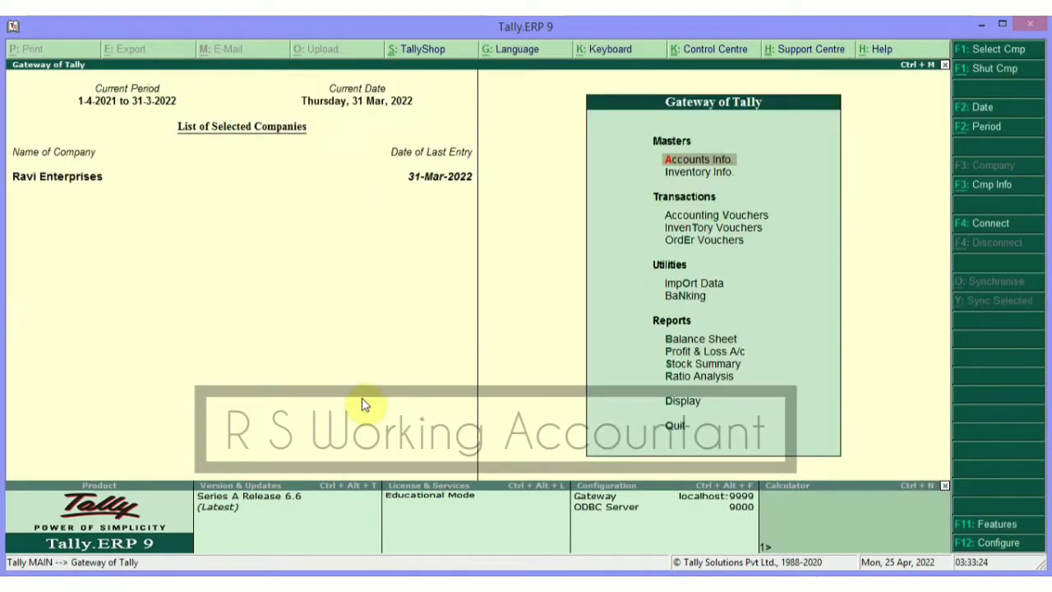
key("v")
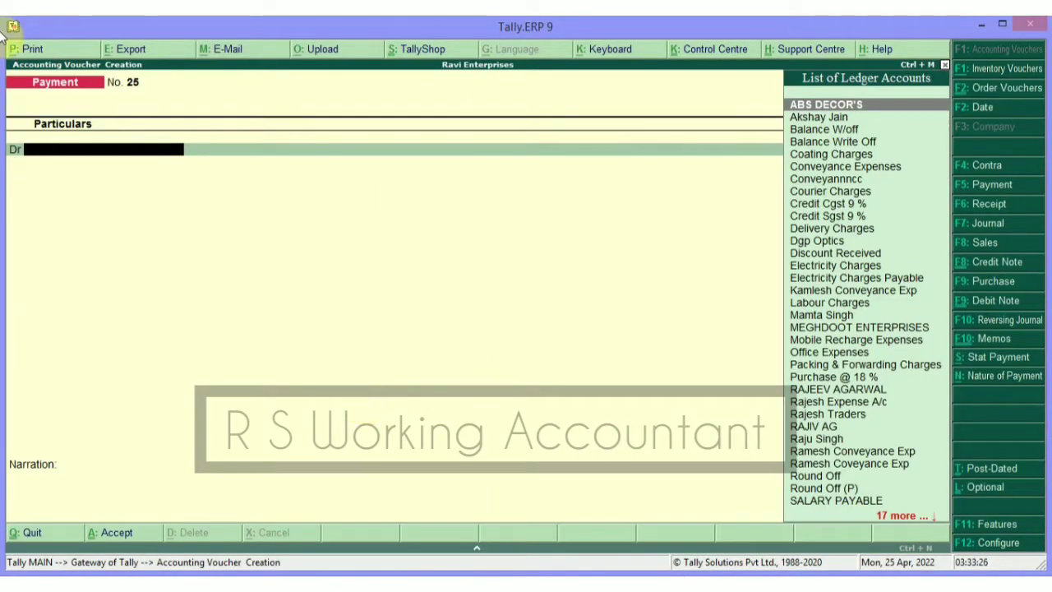
- Choose the employee's expense account as the debit ledger of the payment voucher
type("Ra")
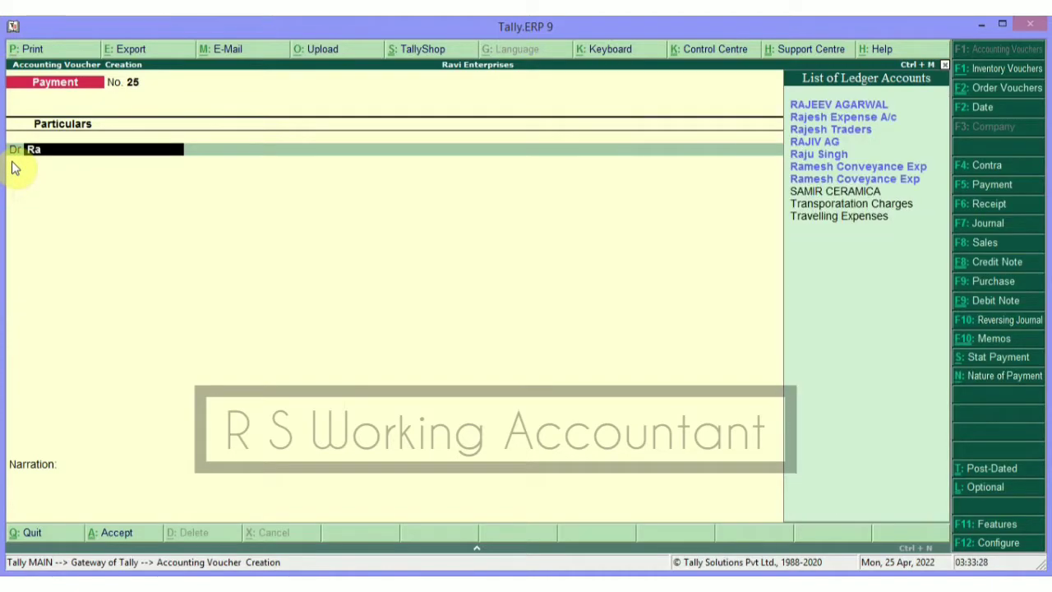
key("Down")
key("Down")
key("Down")
key("Down")
key("Down")
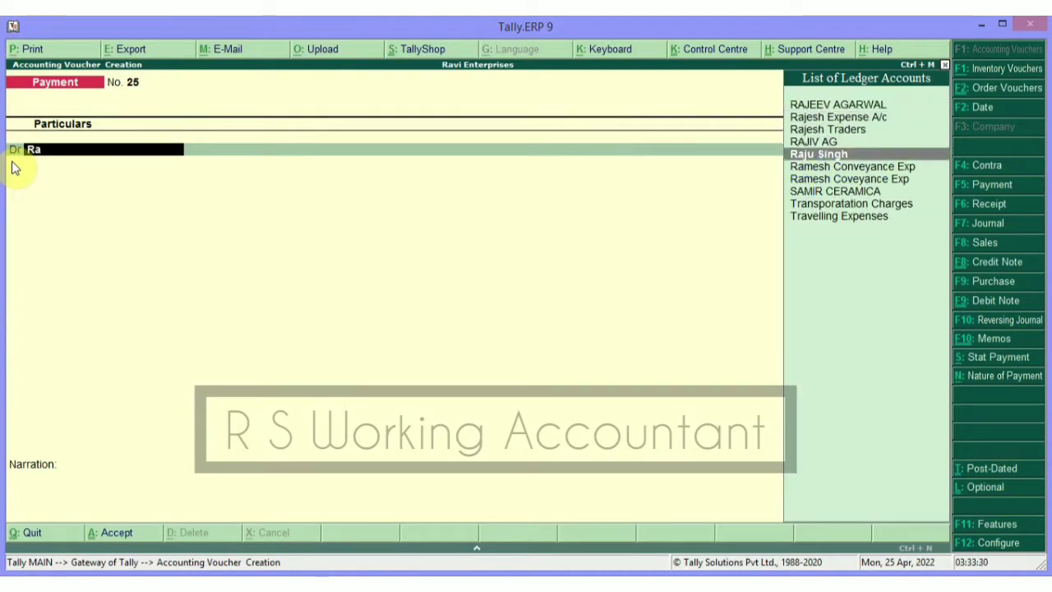
key("Up")
key("Up")
key("Up")
key("Up")
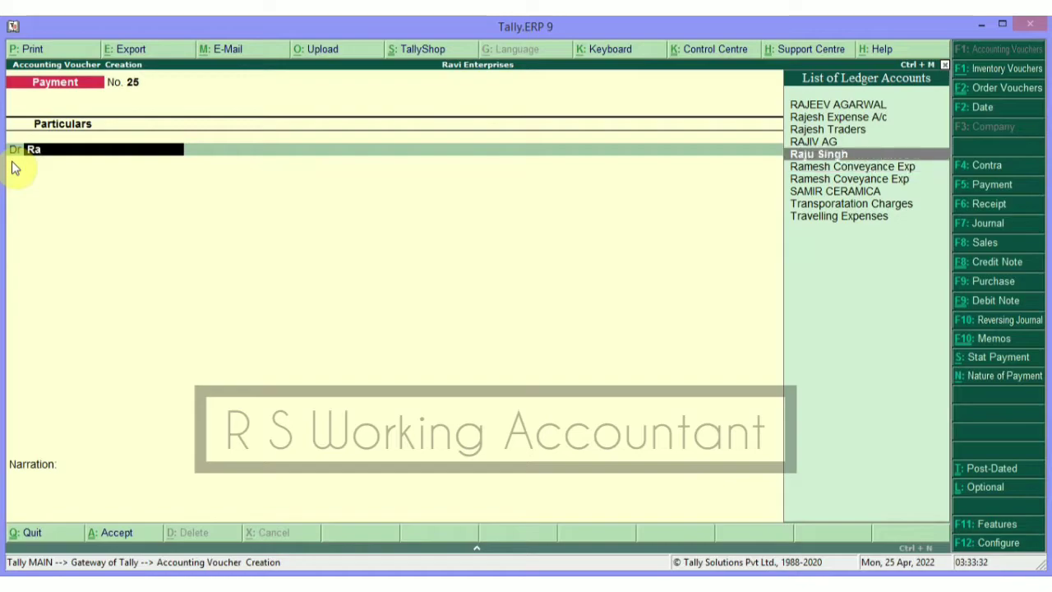
key("Return")
- Open the employee expense ledger's master record to check its group, and return to the voucher without changes
key("BackSpace")
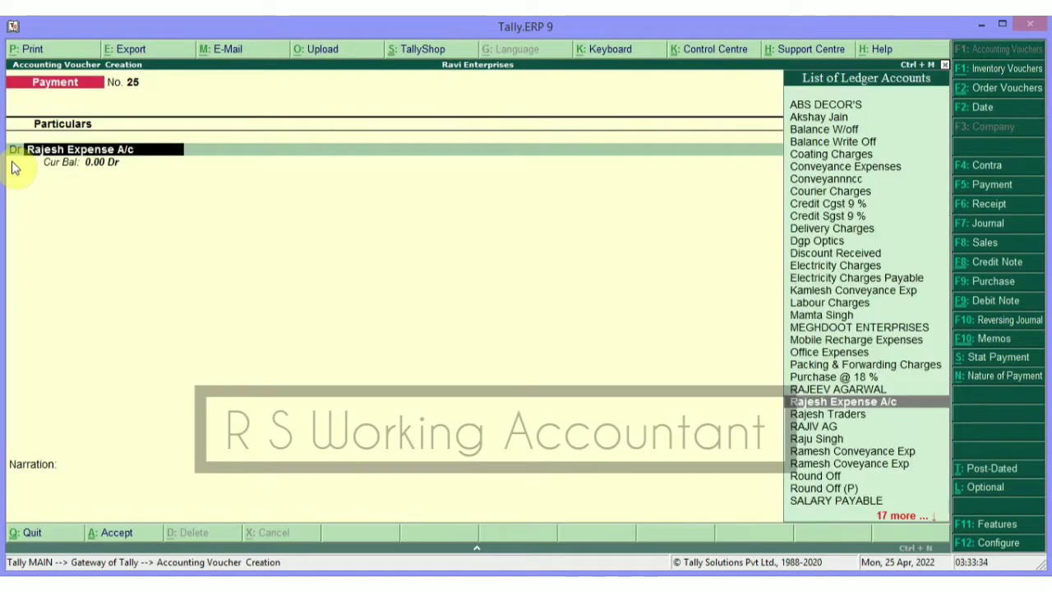
key("ctrl+Return")
key("Return")
key("Return")
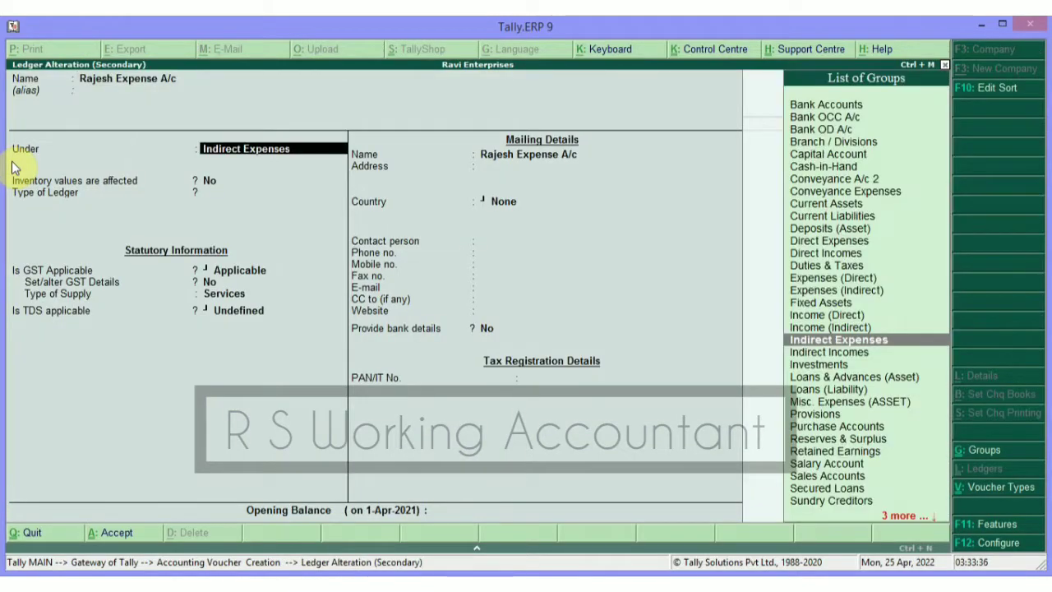
key("Escape")
key("Return")
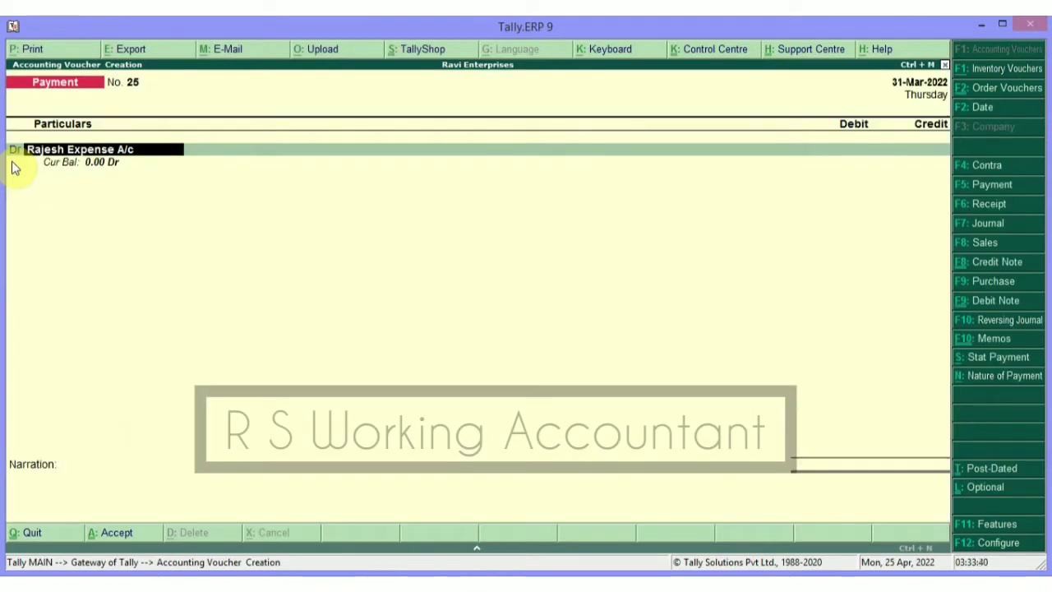
- Debit the employee's expense account with 10000 and credit HDFC Bank with the same amount
key("Return")
type("100000.00")
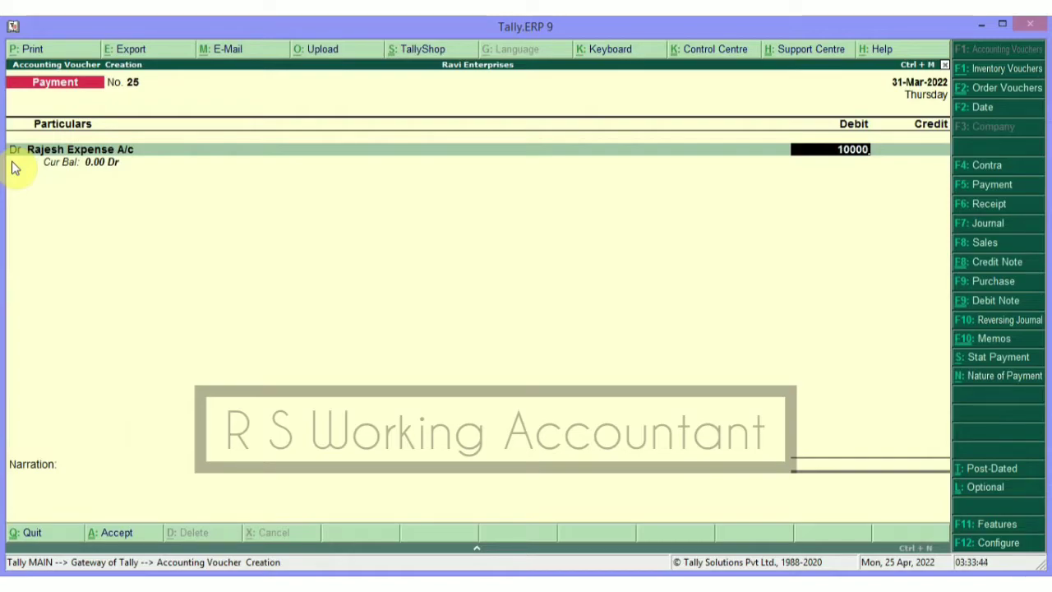
key("Return")
key("Return")
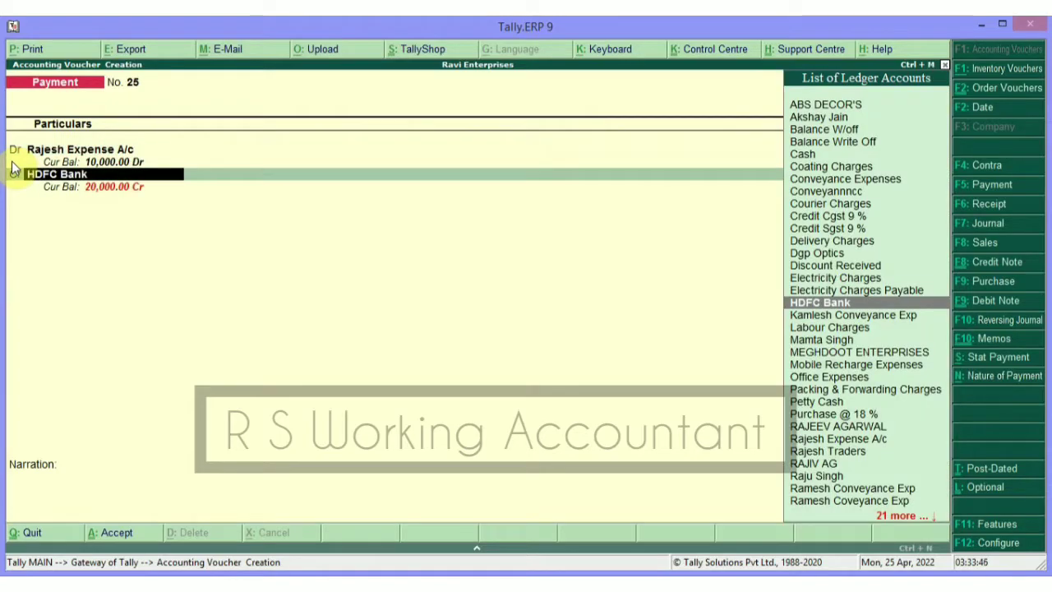
key("Return")
key("Return")
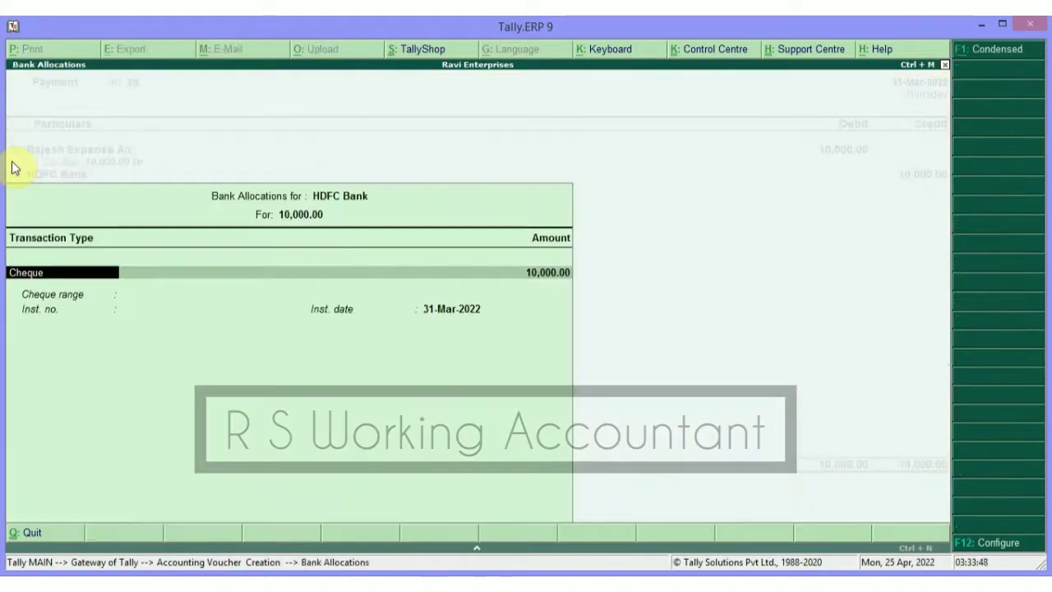
- Accept the cheque bank allocation dated 31-Mar-2022, save the payment voucher without a narration, and leave voucher creation
key("Return")
key("Return")
key("Return")
key("Return")
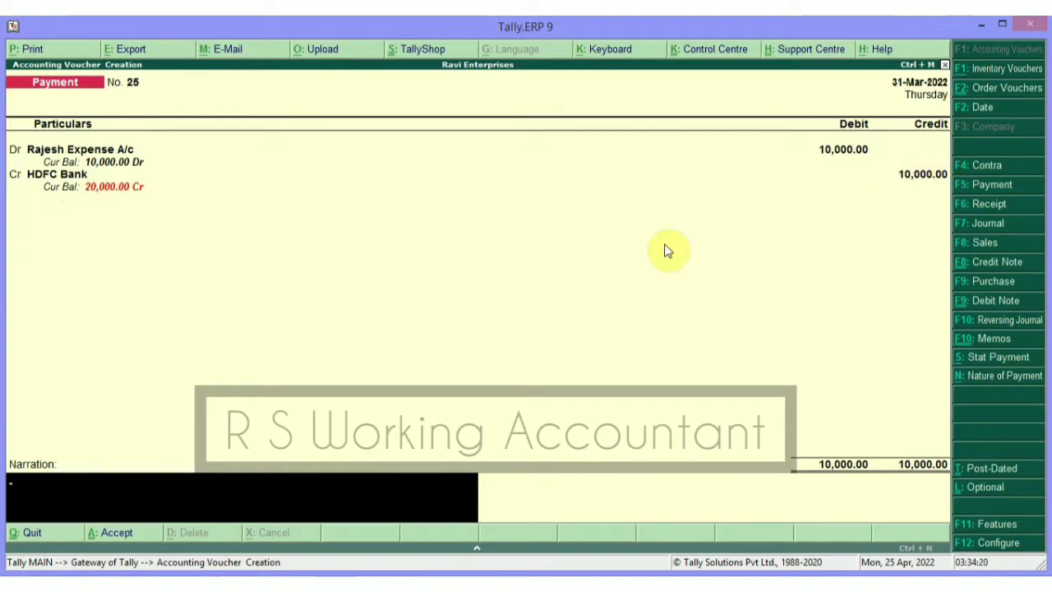
key("Return")
key("Return")
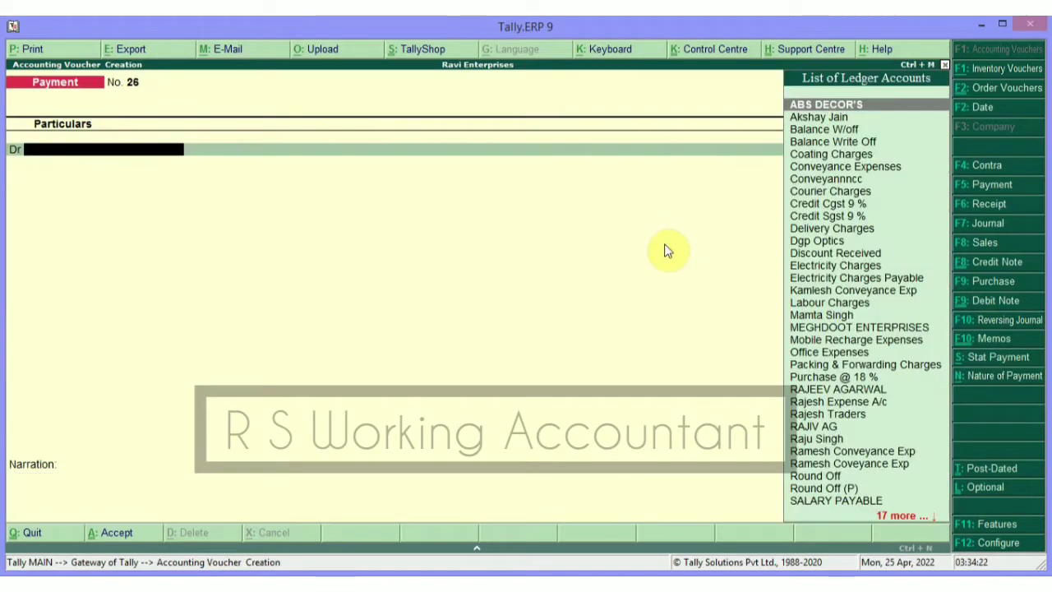
key("Escape")
key("Return")
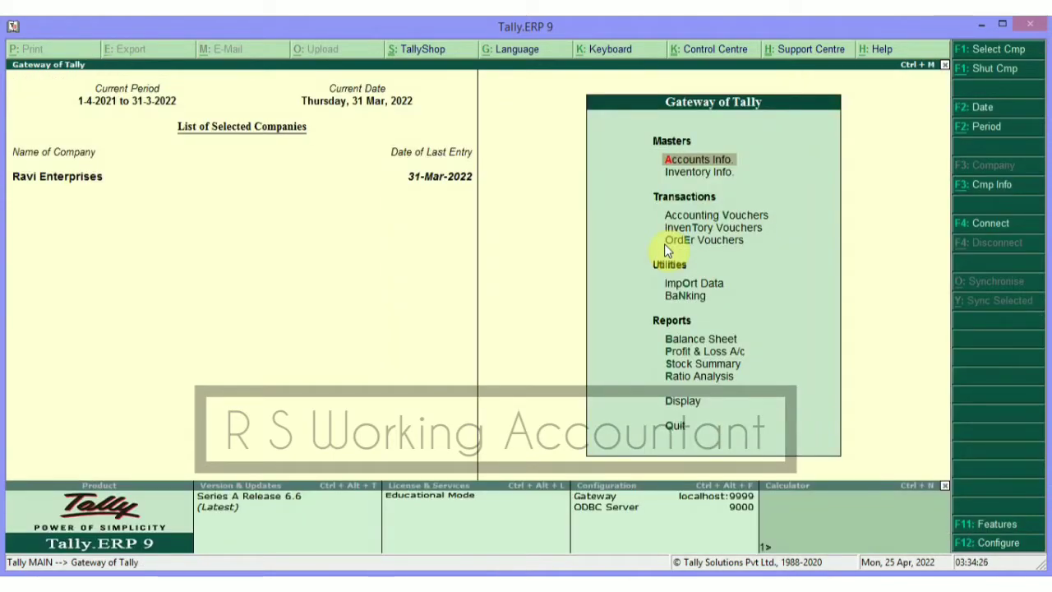
- Open the Profit & Loss A/c report and drill down into Indirect Expenses
key("p")
key("Down")
key("Down")
key("Down")
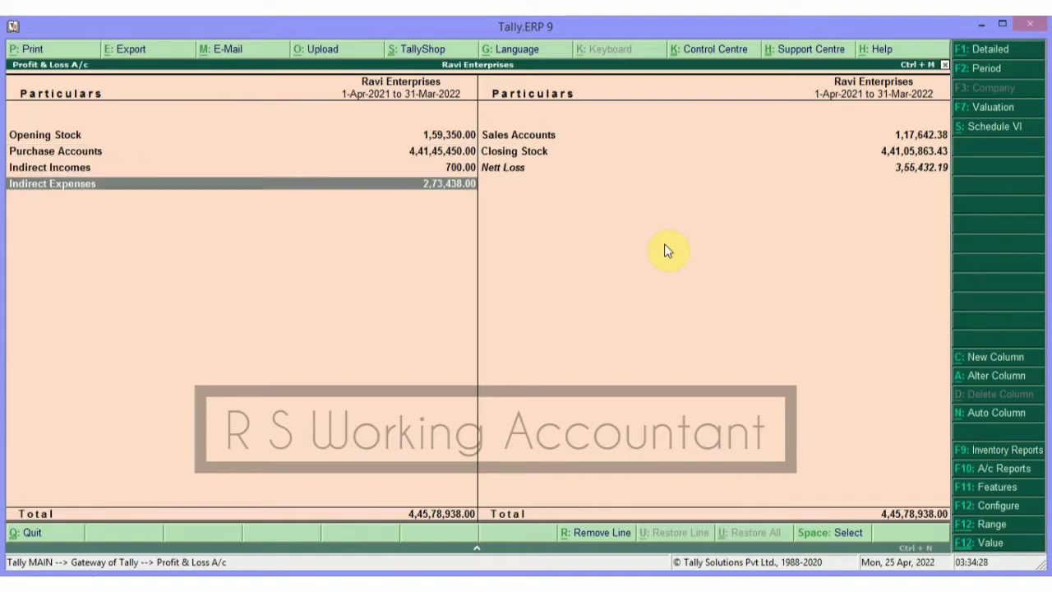
key("Return")
key("Down")
key("Down")
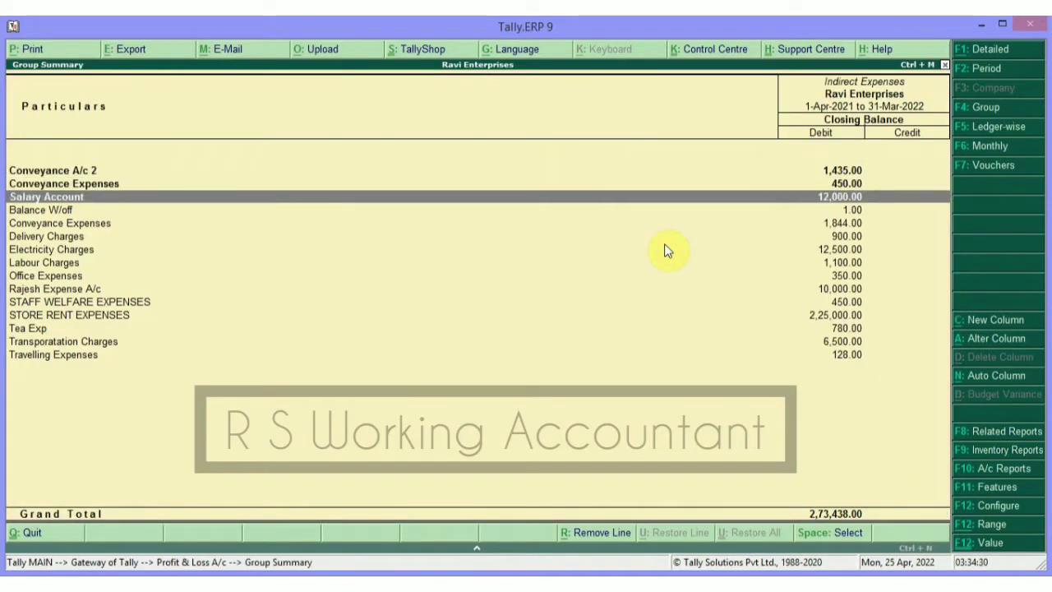
- Examine the employee's expense account within the Indirect Expenses summary and return to the Gateway of Tally
key("Down")
key("Down")
key("Down")
key("Down")
key("Down")
key("Down")
key("Down")
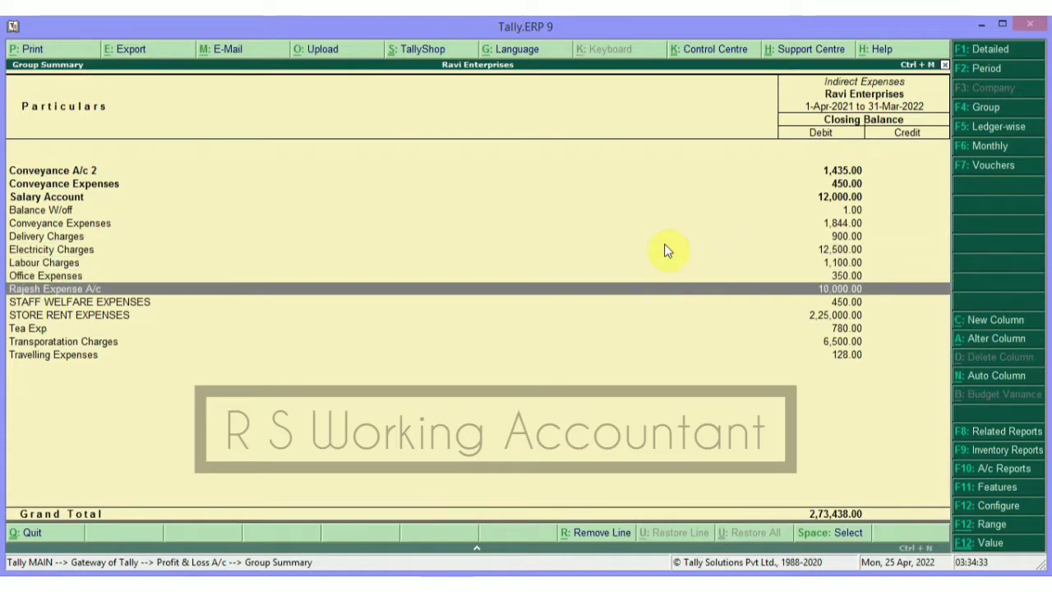
key("Return")
key("Escape")
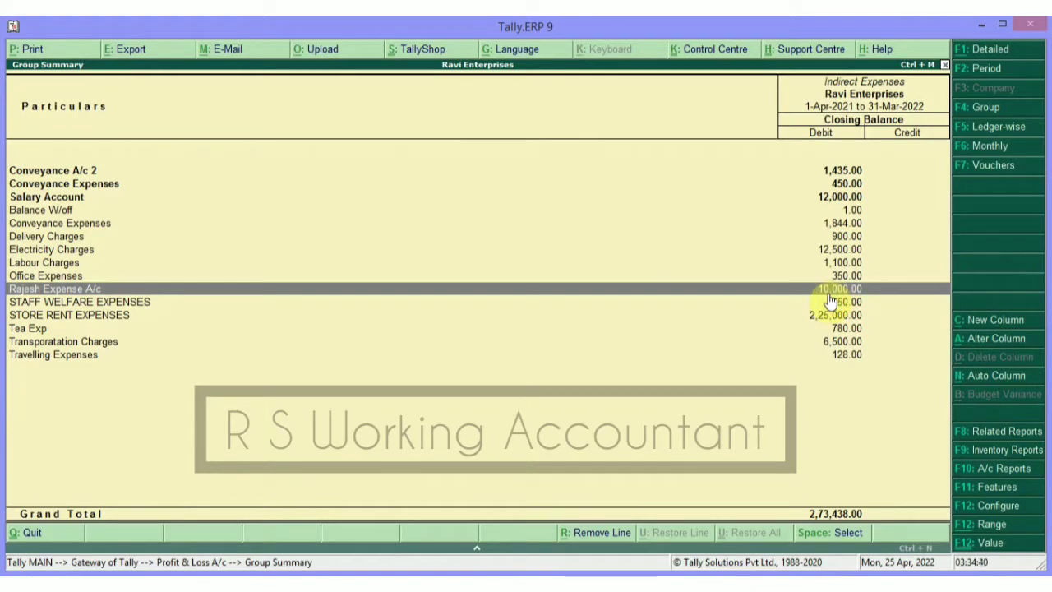
key("Escape")
key("Escape")
key("Escape")
key("n")
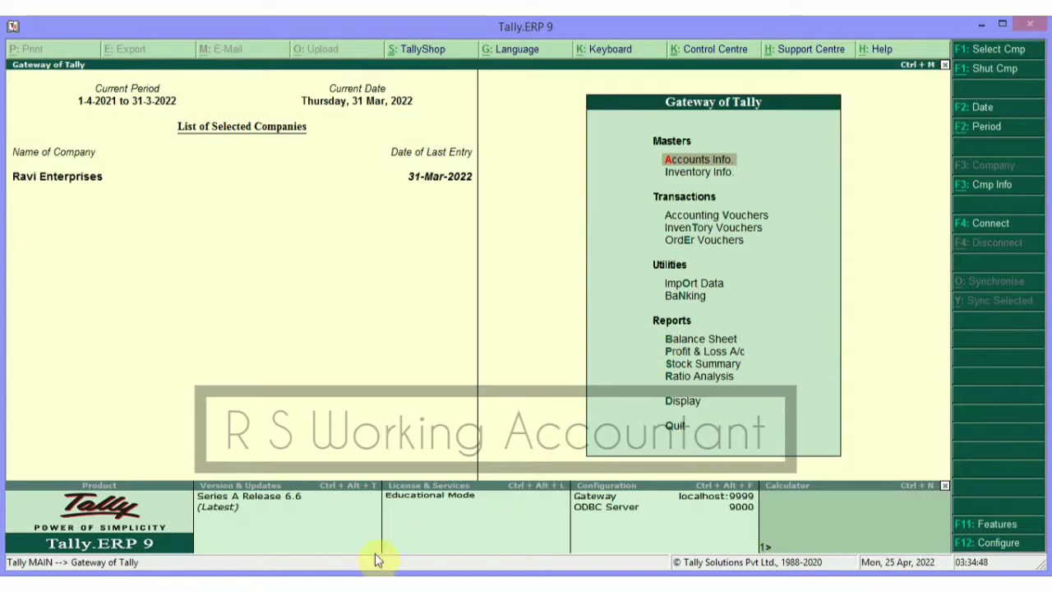
- Bring up the Excel worksheet to check the employee's expense details
left_click(383, 581)
left_click(384, 582)
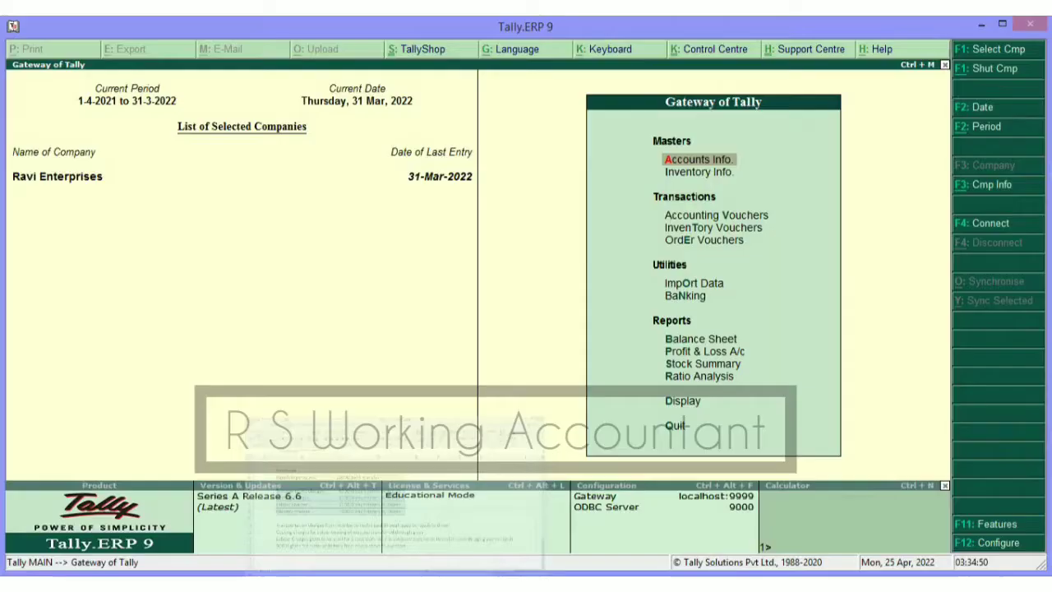
left_click(384, 582)
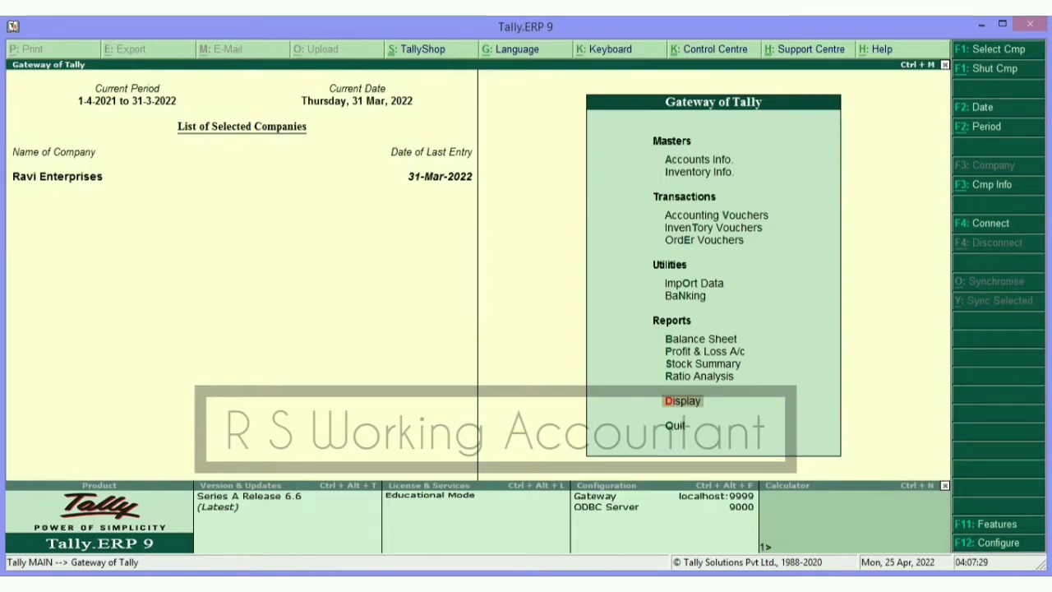
- Open a new journal voucher and set its date to 31/3/2022
key("v")
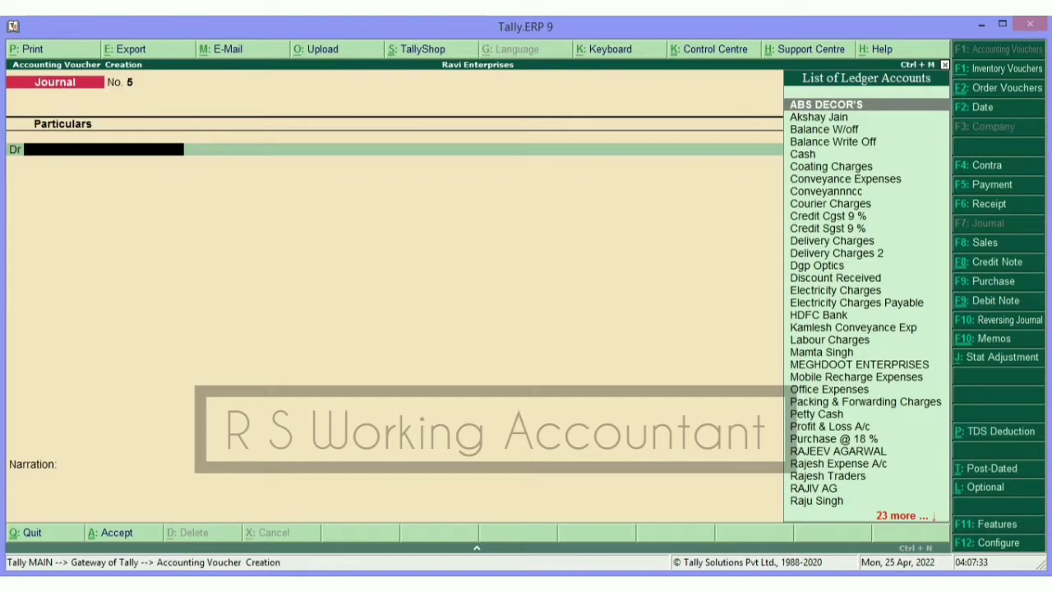
key("F2")
type("31/3/2022")
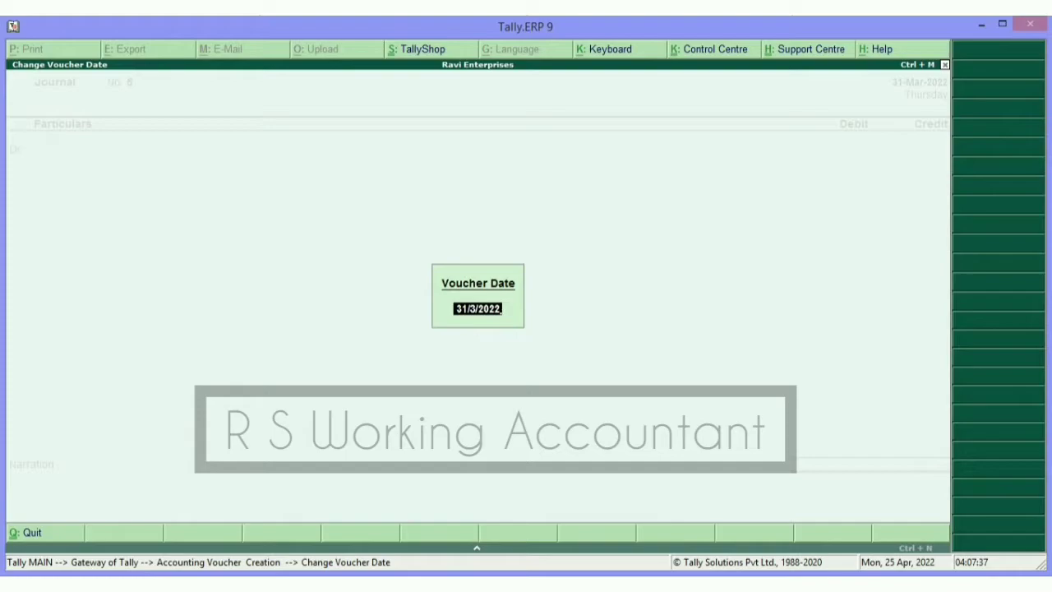
key("Return")
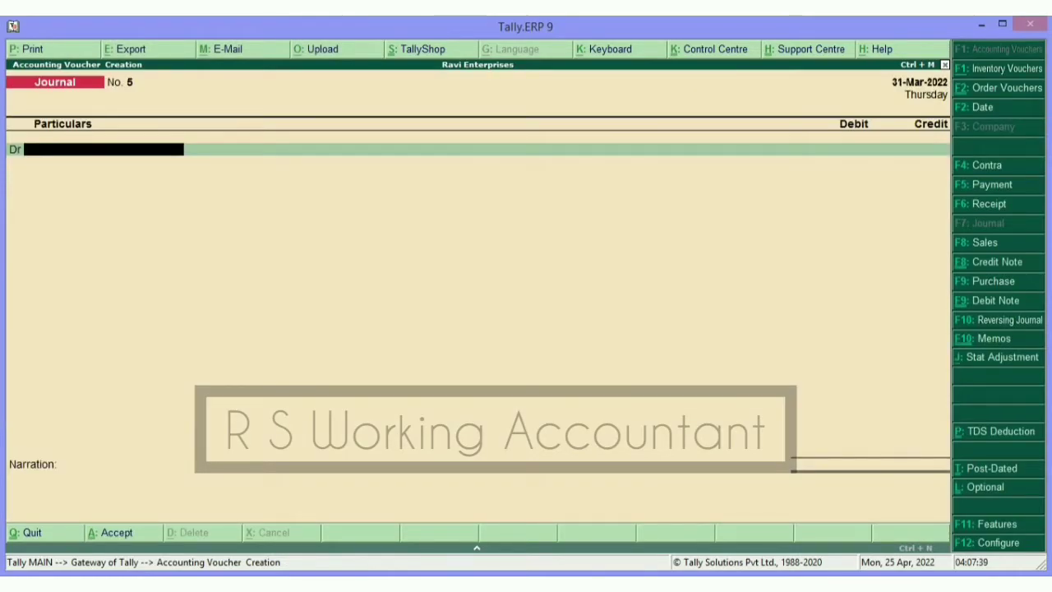
- Check the charges in the Excel worksheet and debit Transporatation Charges with 6,500 in the journal voucher
key("alt+Tab")
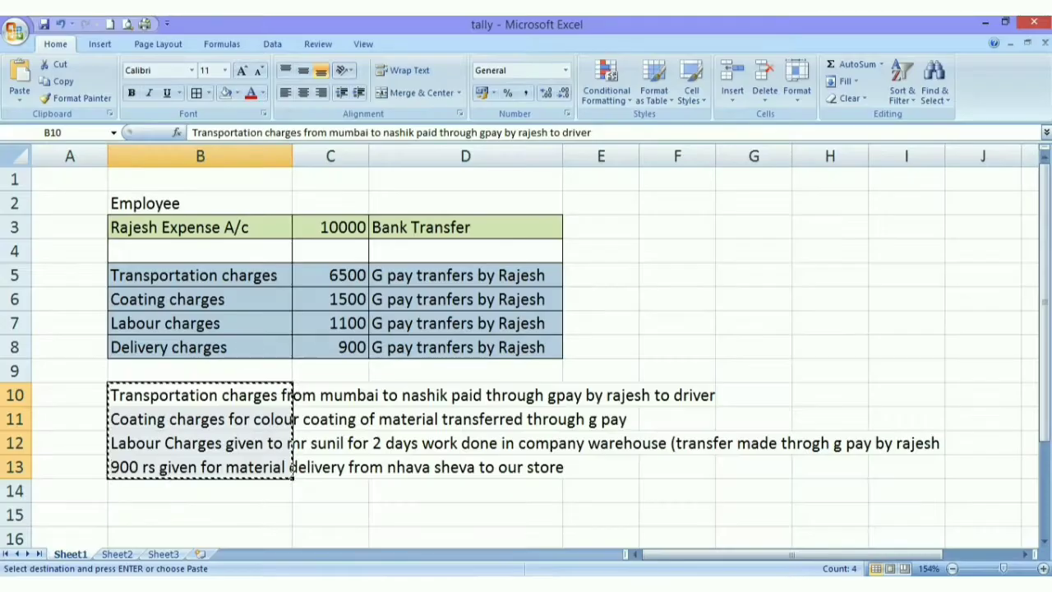
key("alt+Tab")
type("Tra")
key("Down")
key("Return")
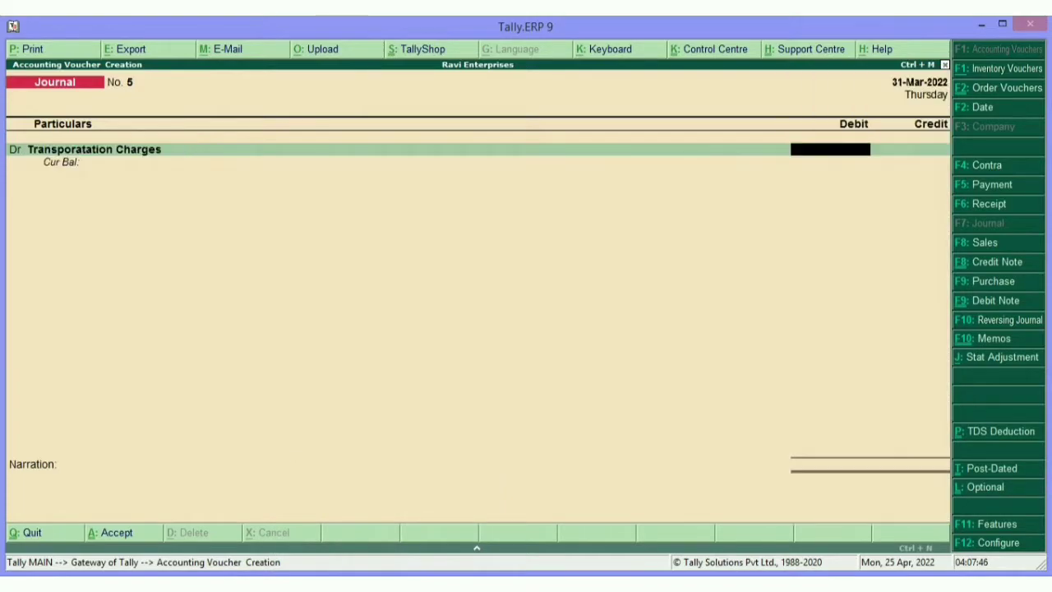
key("alt+Tab")
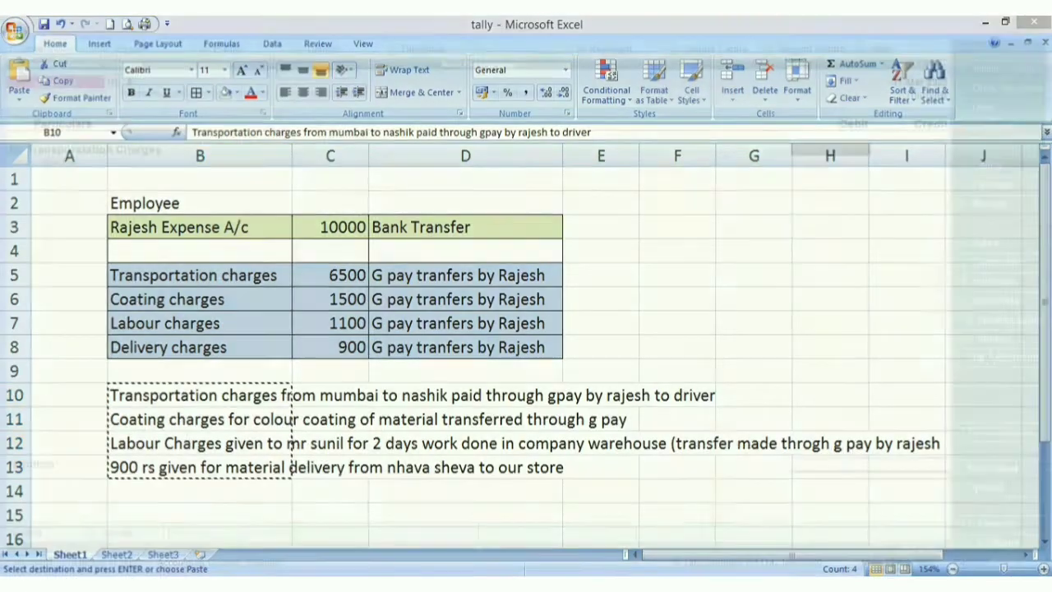
key("alt+Tab")
type("6500")
key("Return")
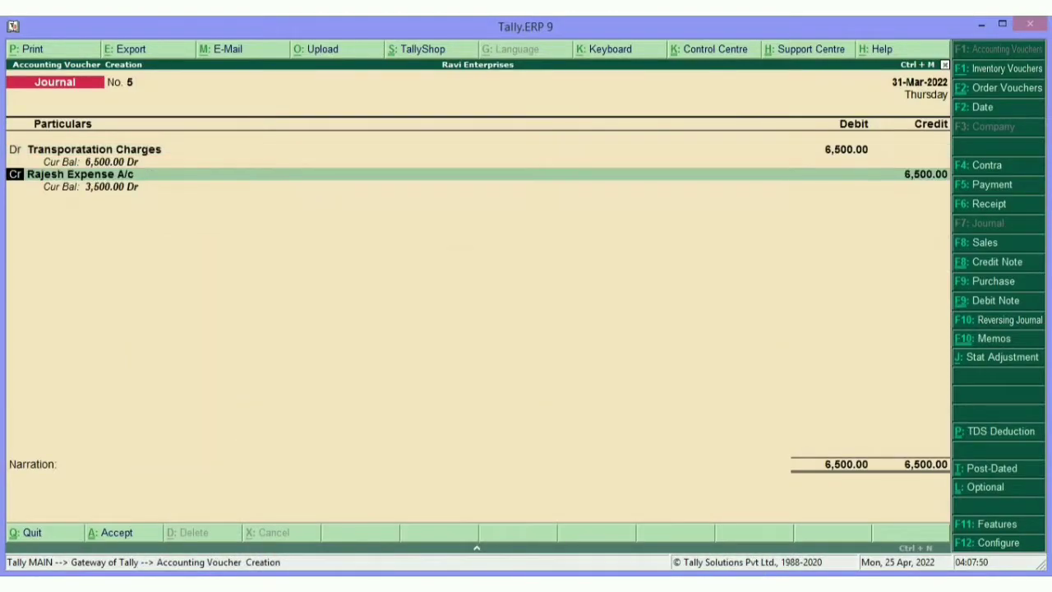
- Add a second debit line to the journal voucher for Coating Charges with an amount of 1,500
type("dr")
key("alt+Tab")
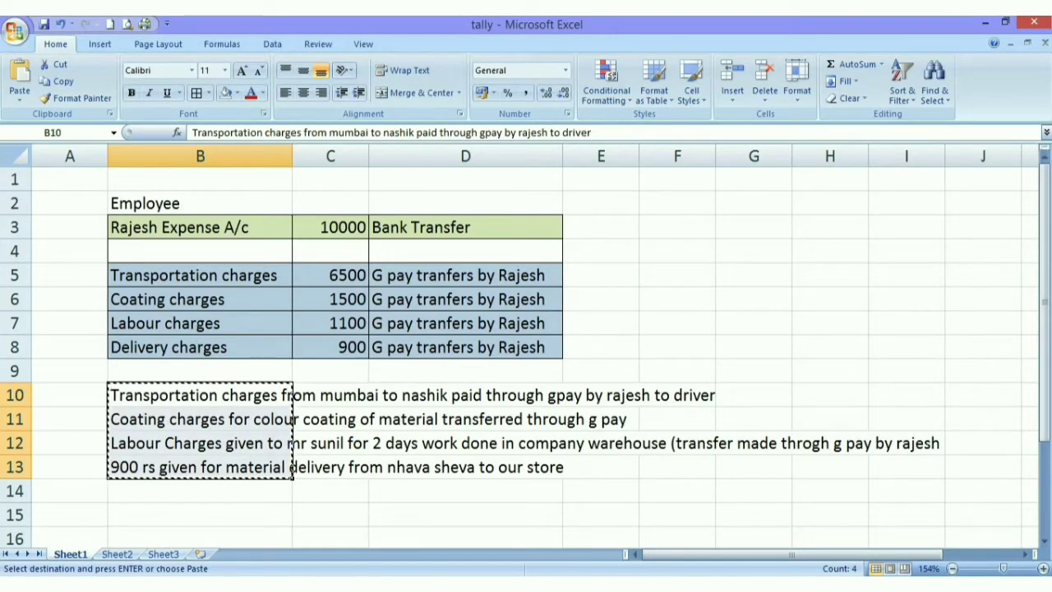
key("alt+Tab")
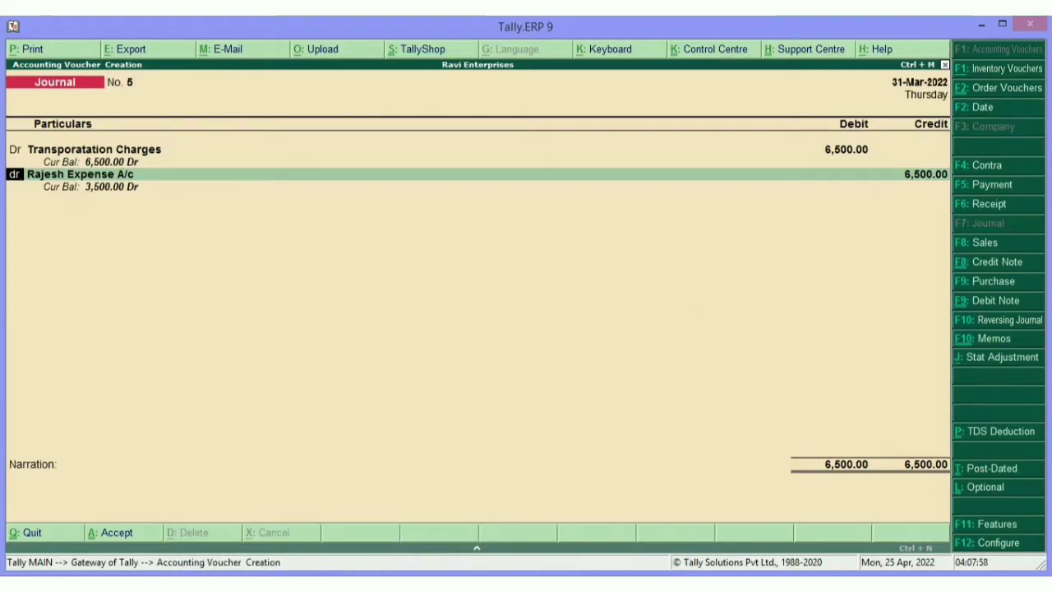
key("Return")
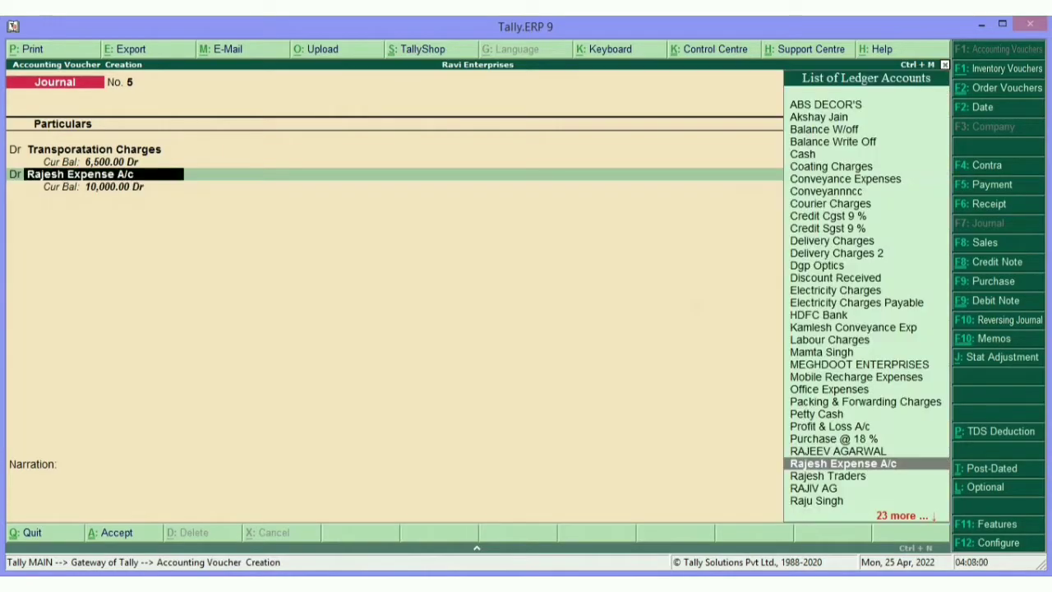
type("Coa")
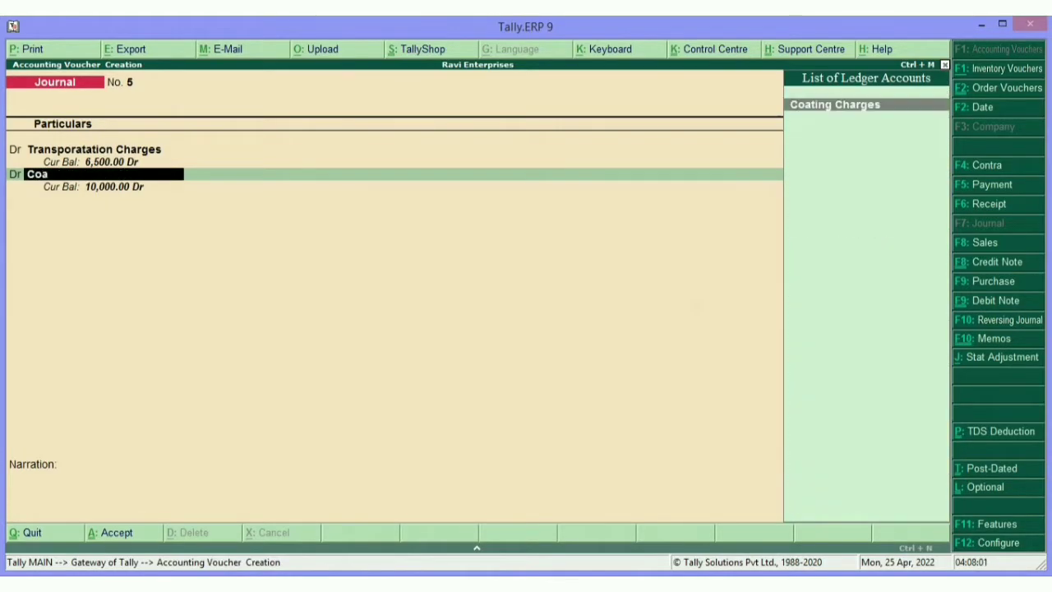
key("Return")
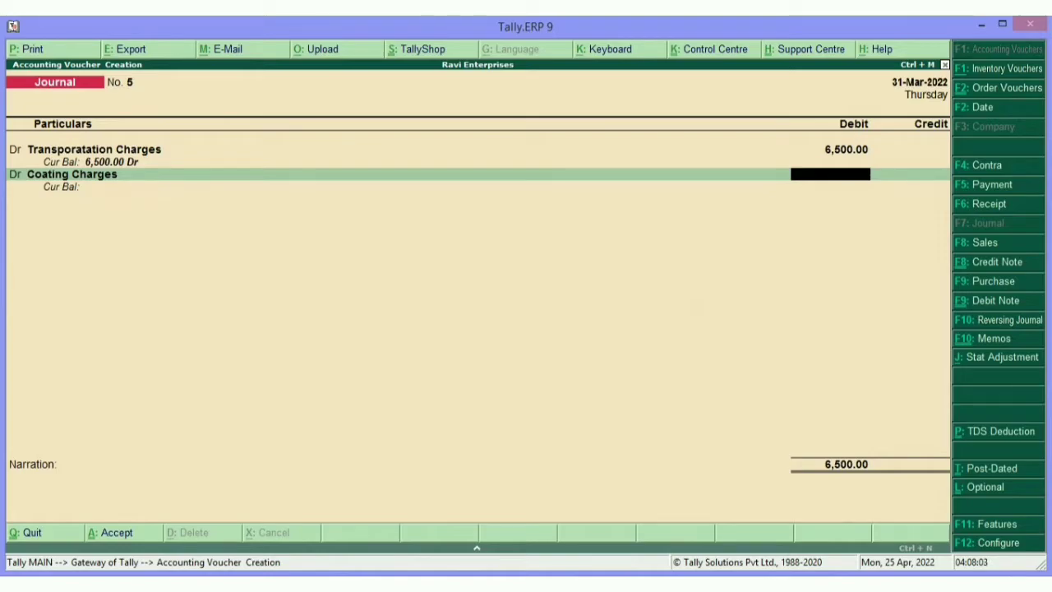
type("1")
key("Return")
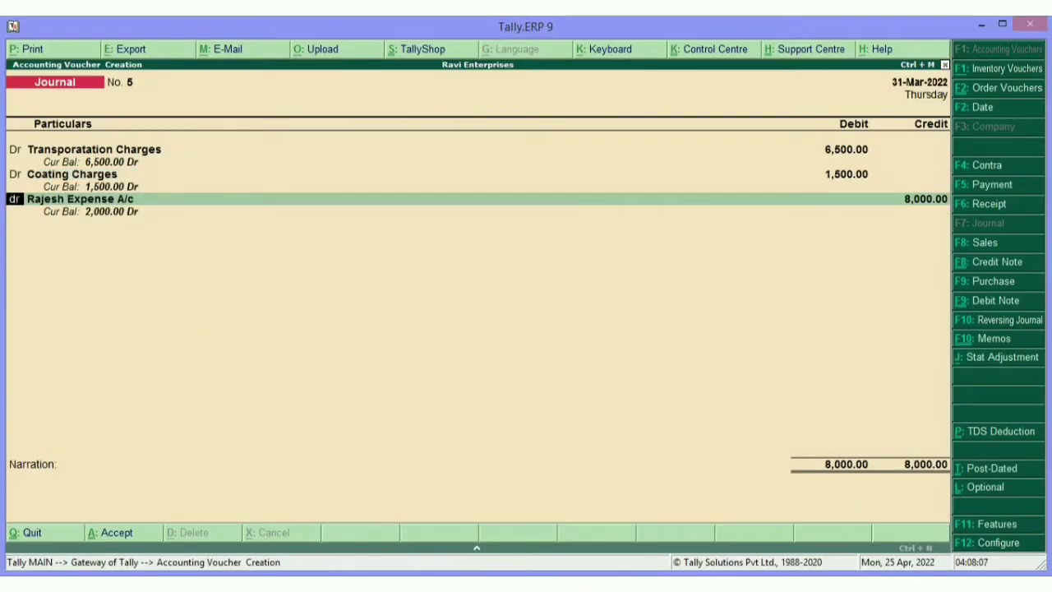
- Add a third debit line to the journal voucher for Labour Charges with an amount of 1,100
type("dr")
key("Return")
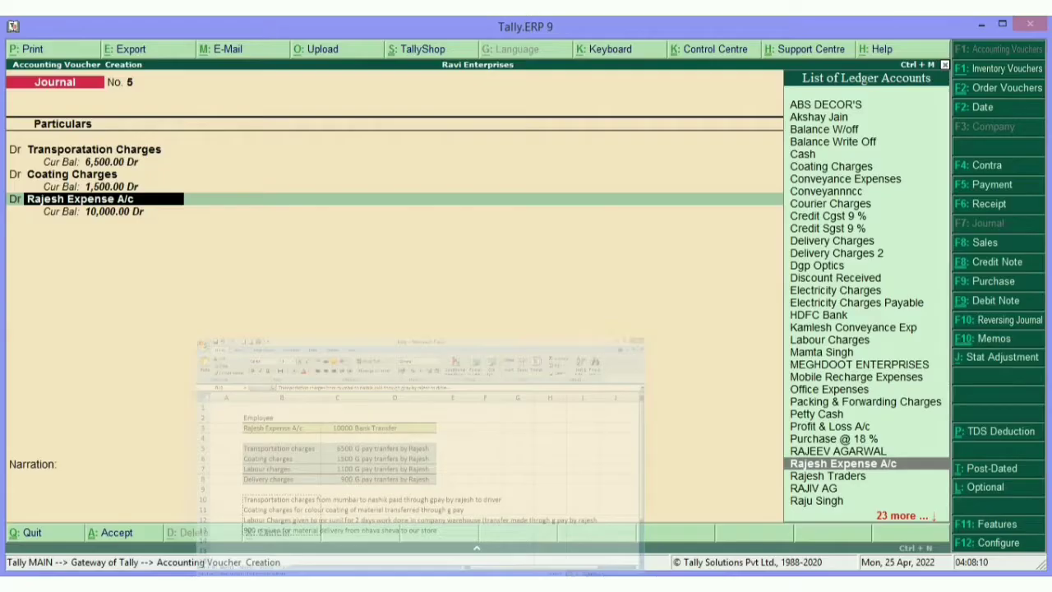
type("Lab")
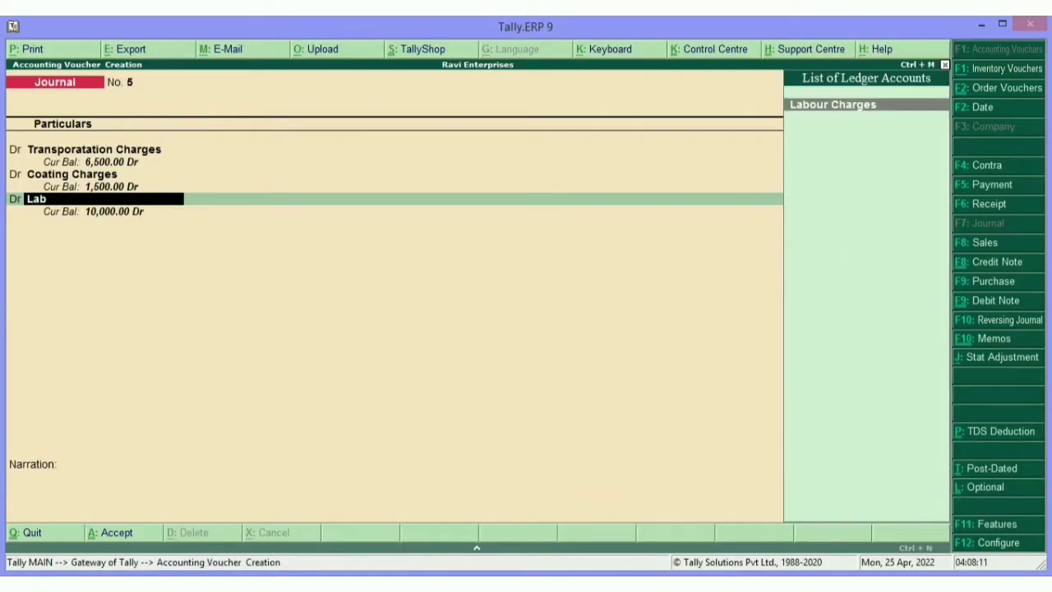
key("Return")
type("1,100")
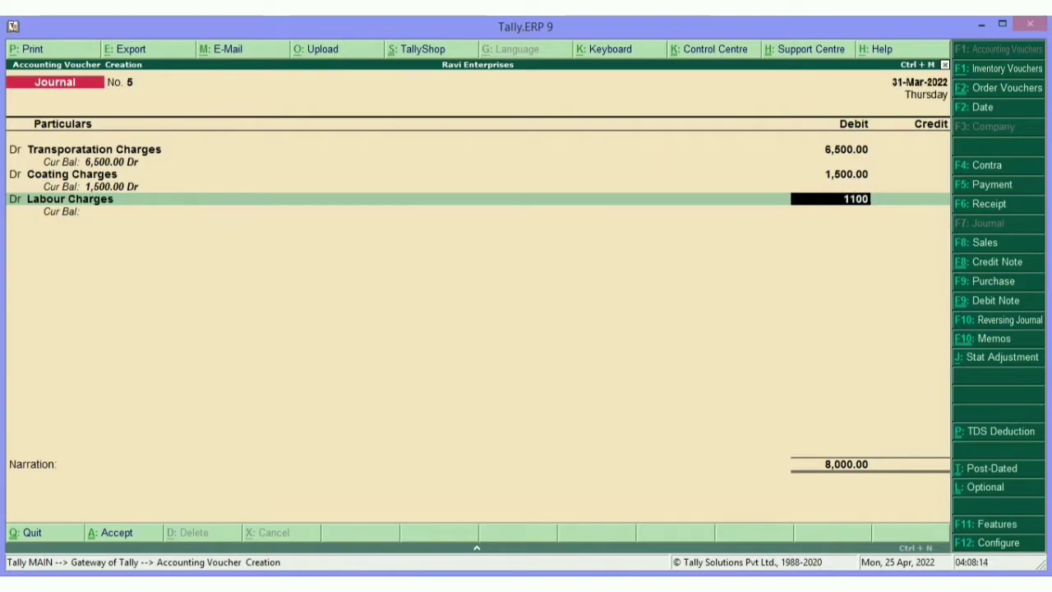
key("Return")
- Start a fourth debit line and create a ledger named Delivery Chgs under Indirect Expenses for it
key("Return")
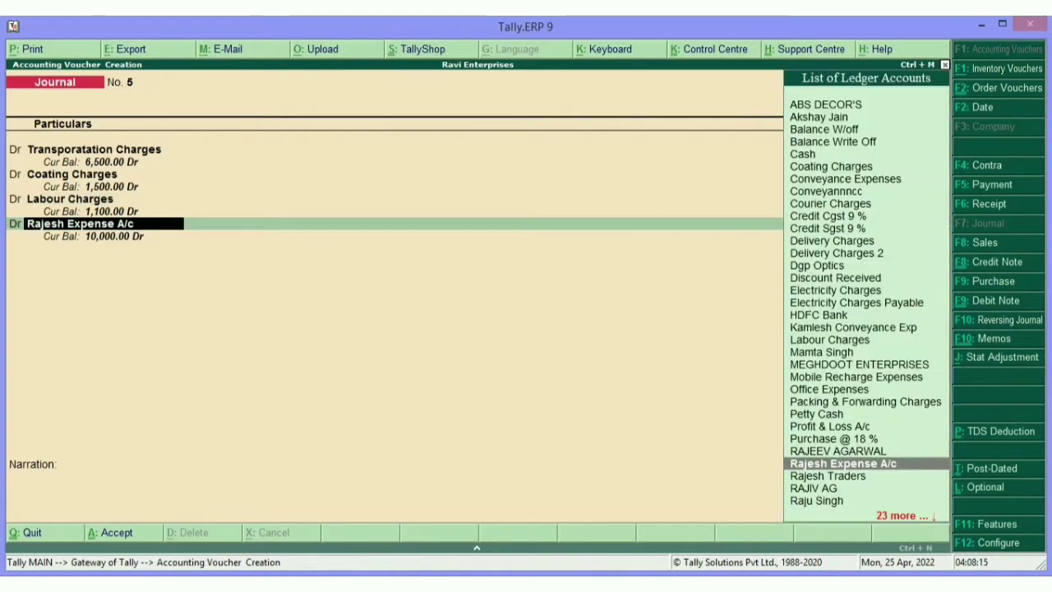
key("BackSpace")
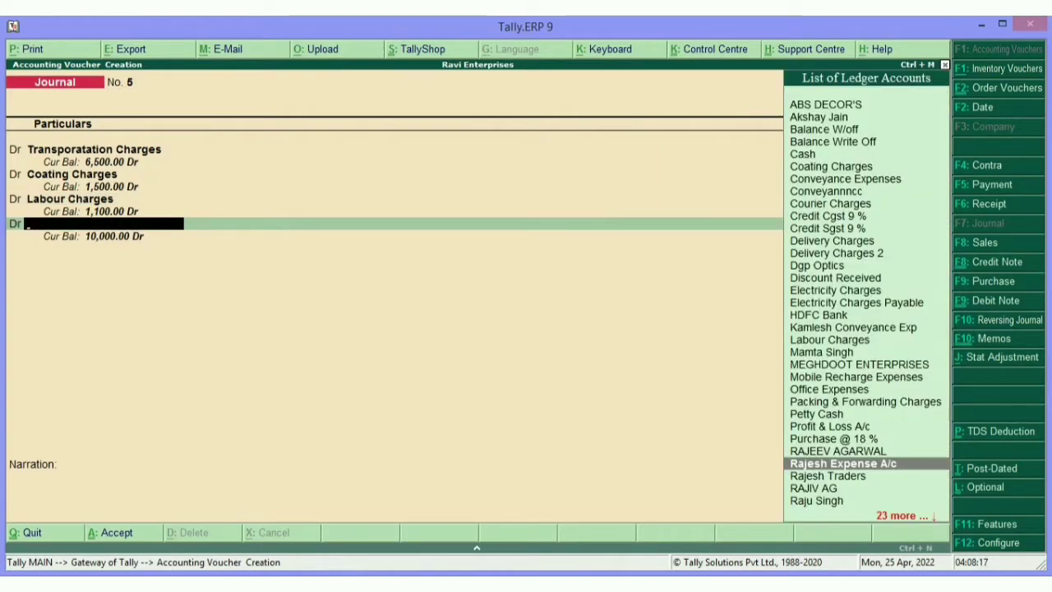
key("alt+Tab")
key("alt+Tab")
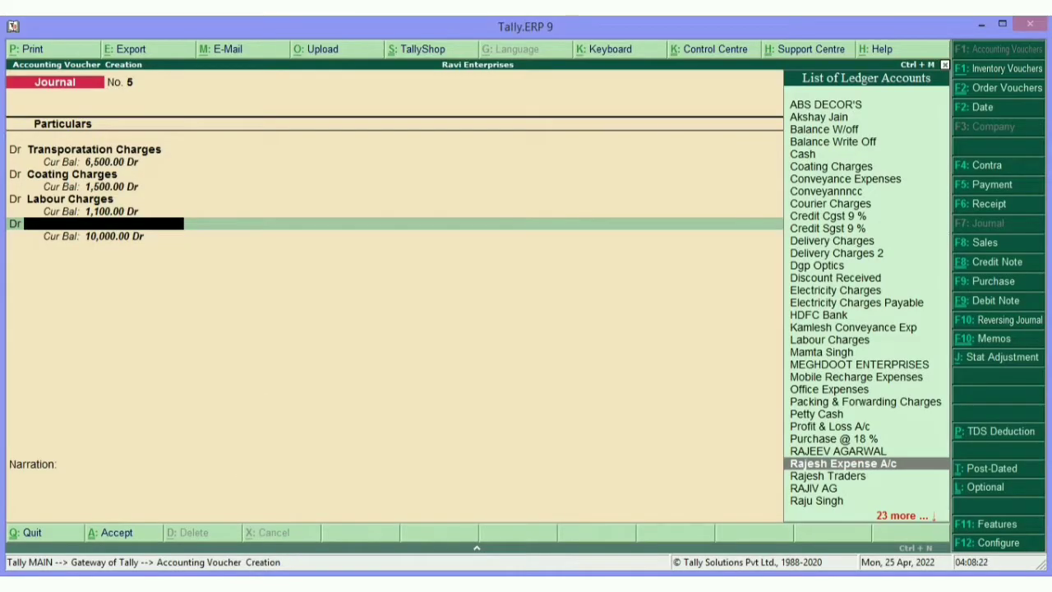
key("alt+c")
type("Deli")
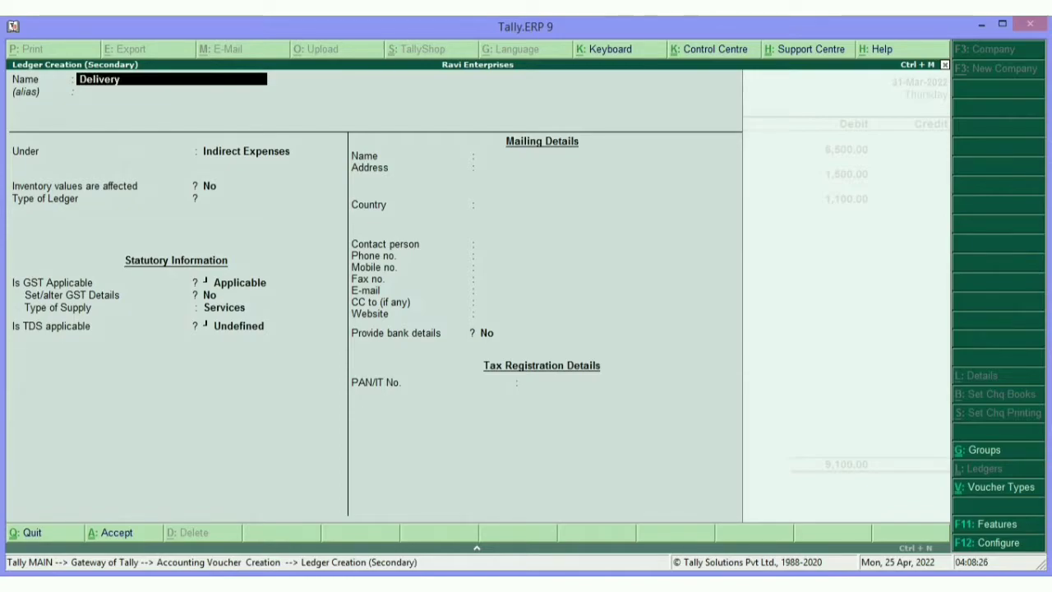
type("very")
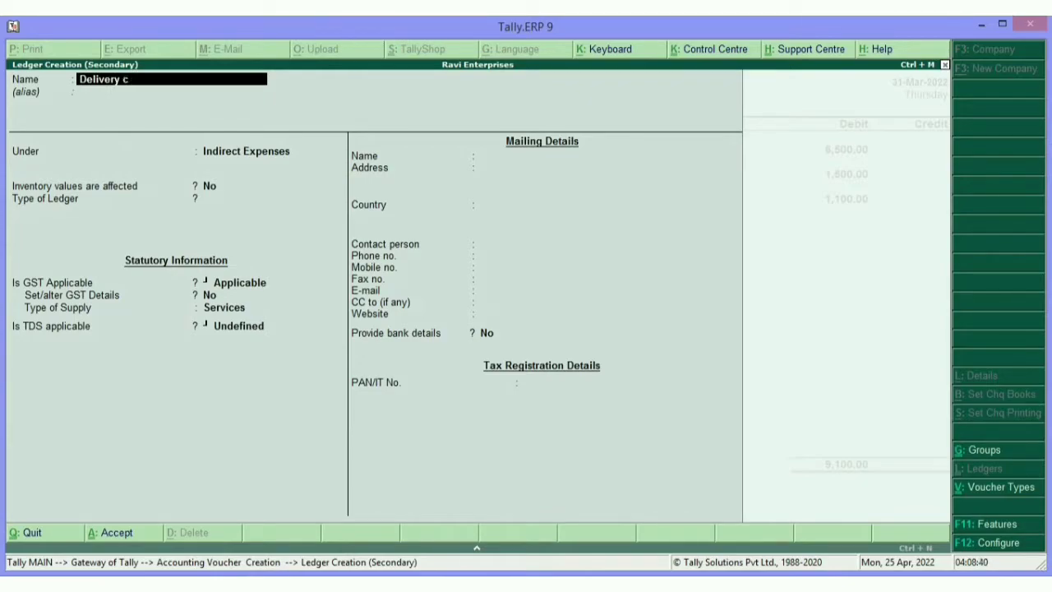
type(" Chgs")
key("Return")
key("Return")
key("Return")
key("Return")
key("Return")
key("Return")
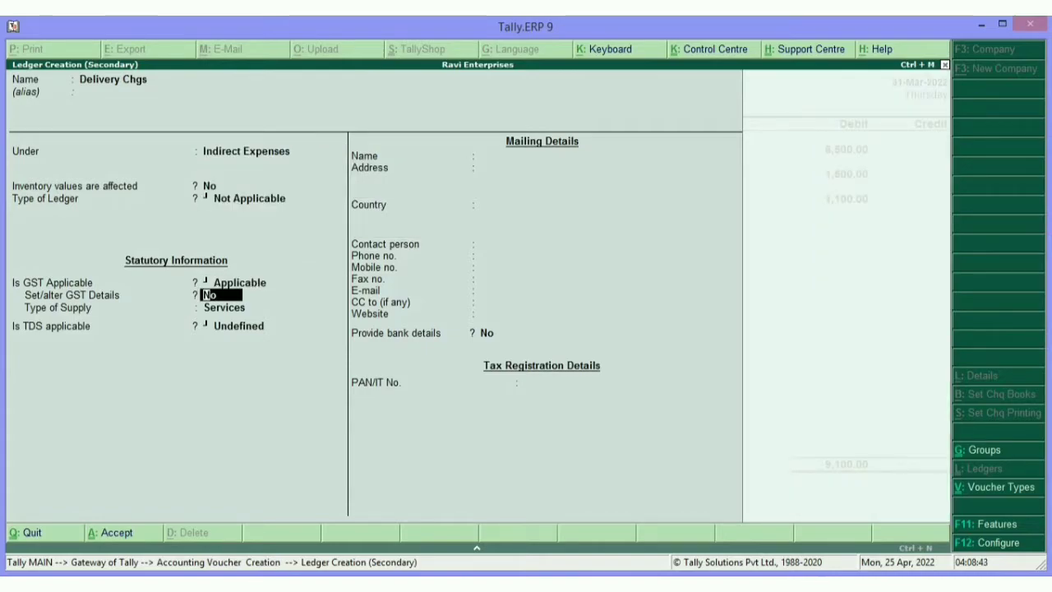
key("ctrl+a")
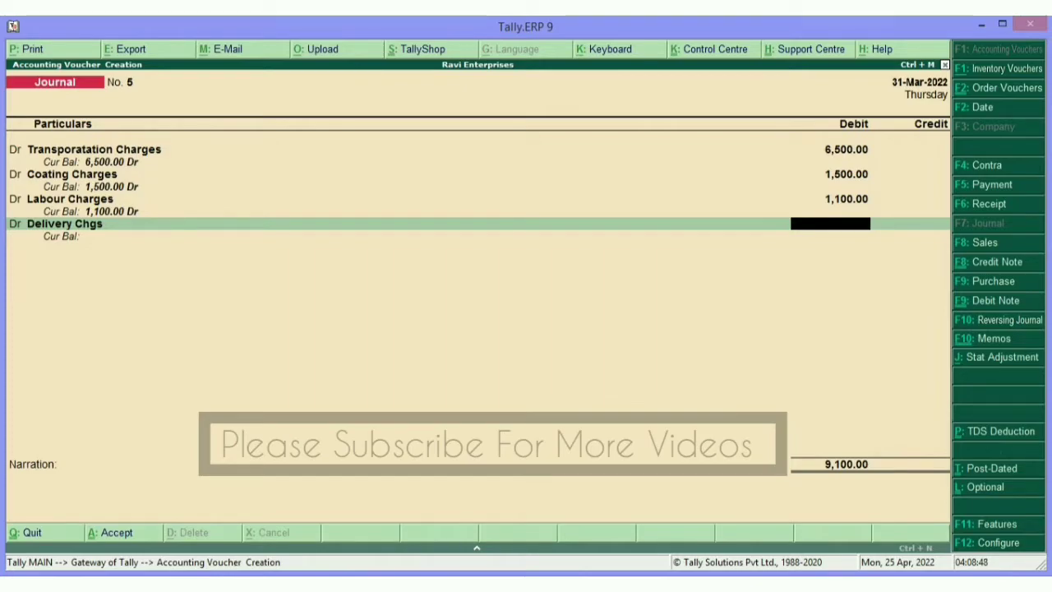
- Debit Delivery Chgs with 900 and credit the employee's expense account with 10,000
key("Return")
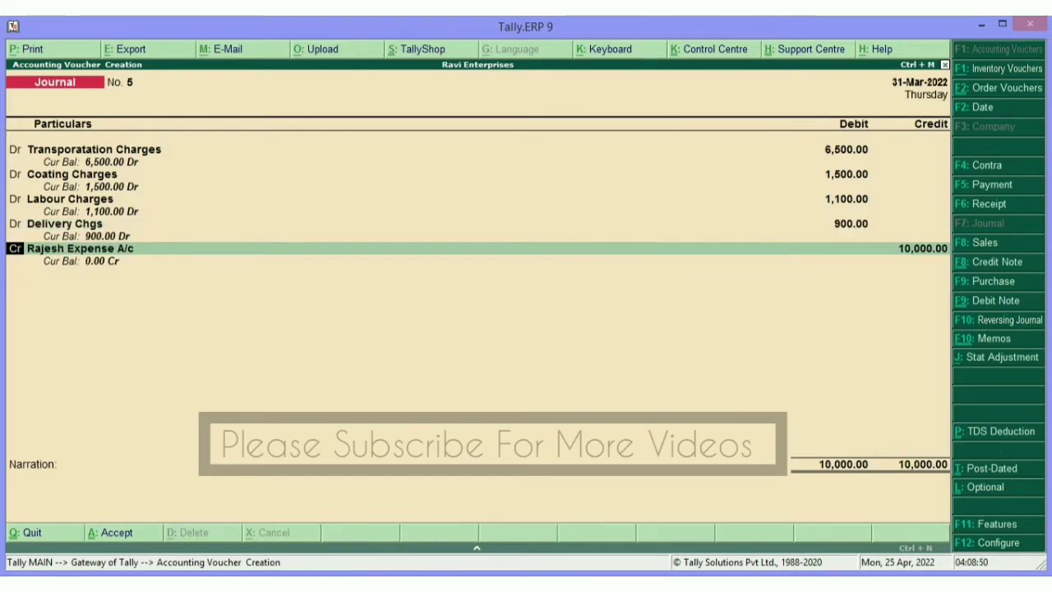
key("Return")
key("Return")
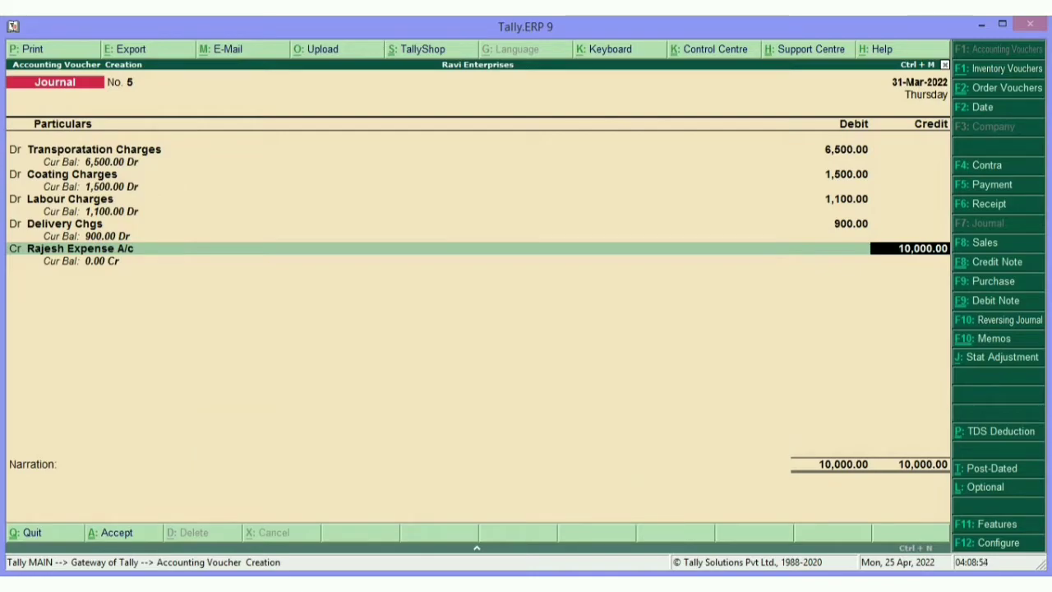
key("Return")
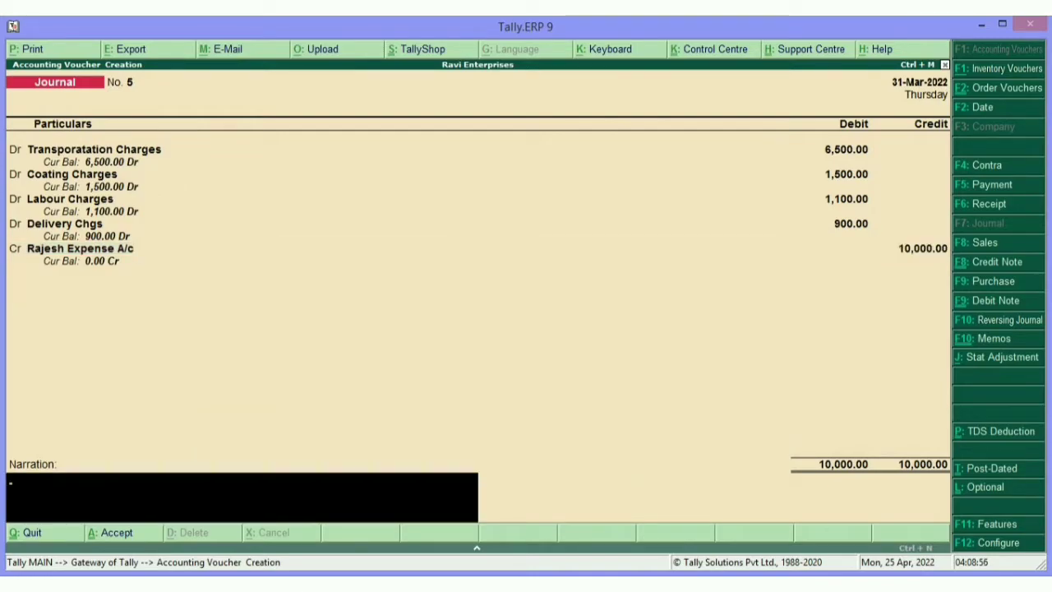
- Switch to the Excel worksheet and copy the four charge descriptions in B10:B13
key("alt+Tab")
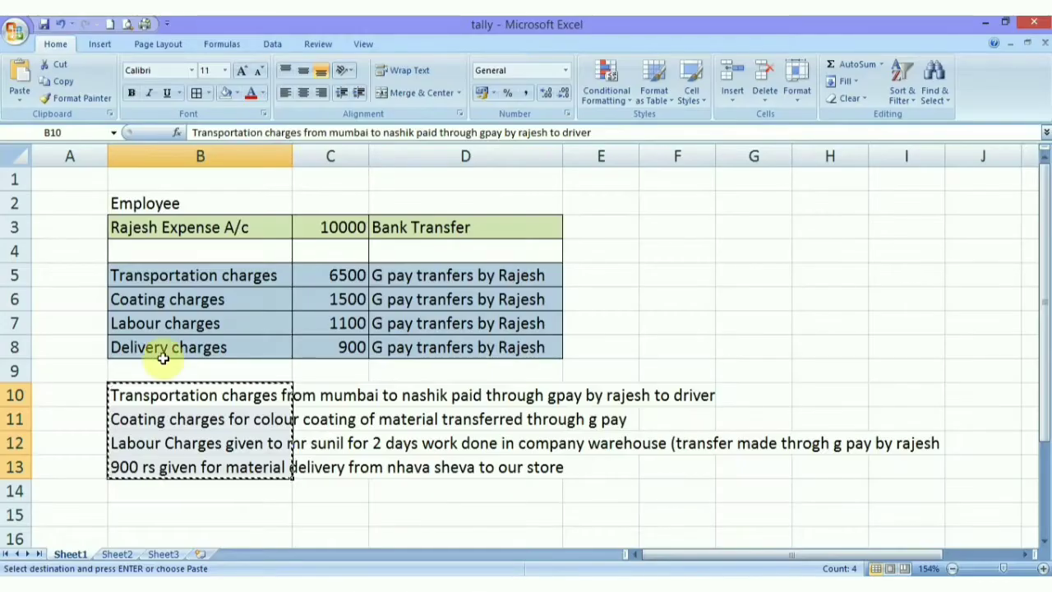
key("Escape")
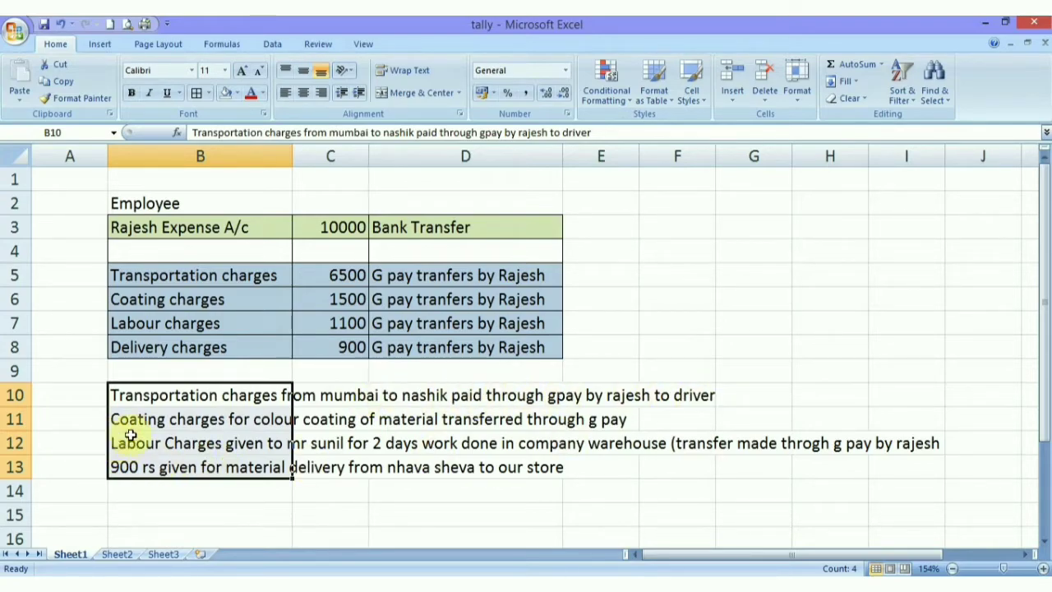
left_click(384, 423)
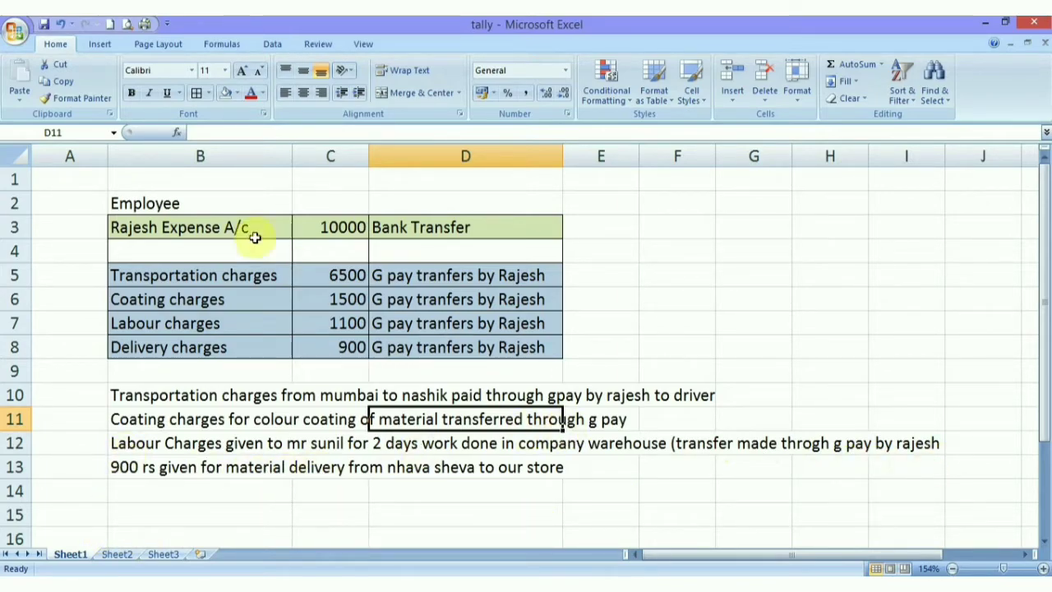
left_click_drag(141, 394, 143, 396)
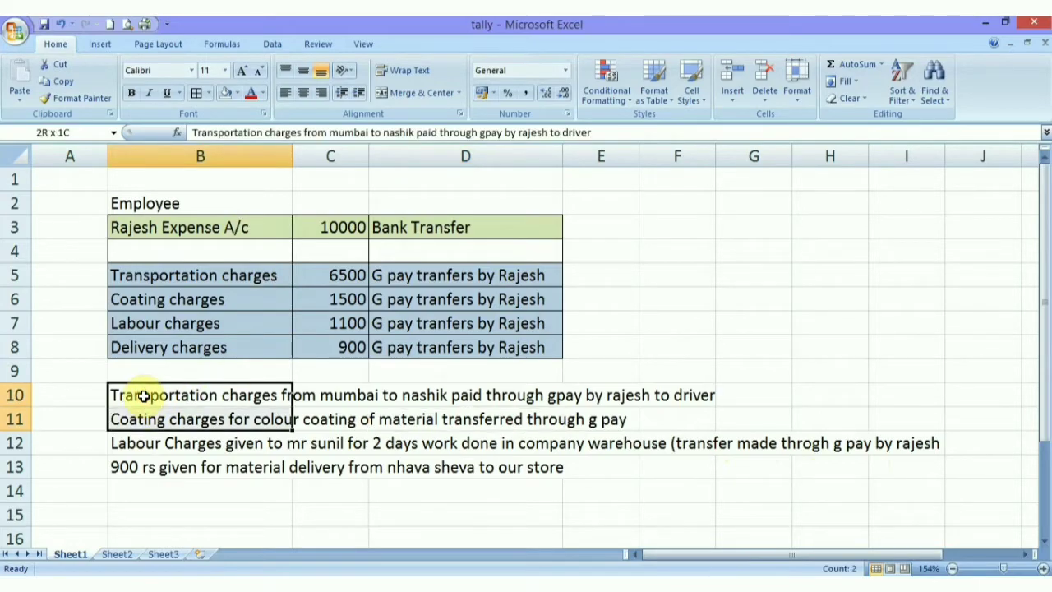
key("shift+Down")
key("shift+Down")
key("ctrl+c")
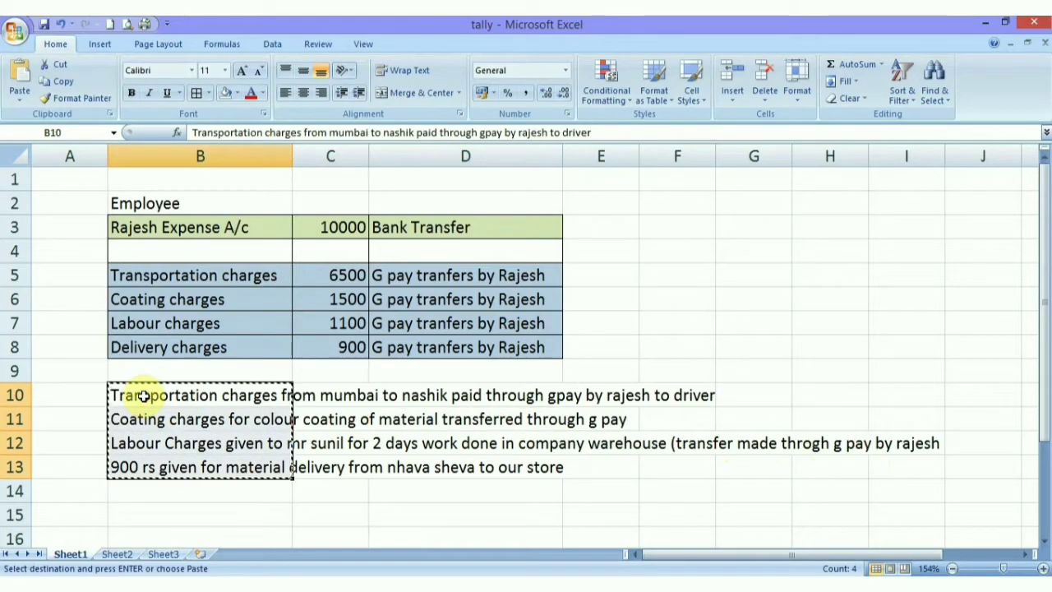
- Paste the copied charge descriptions into the Tally journal voucher's narration and accept the voucher
key("alt+Tab")
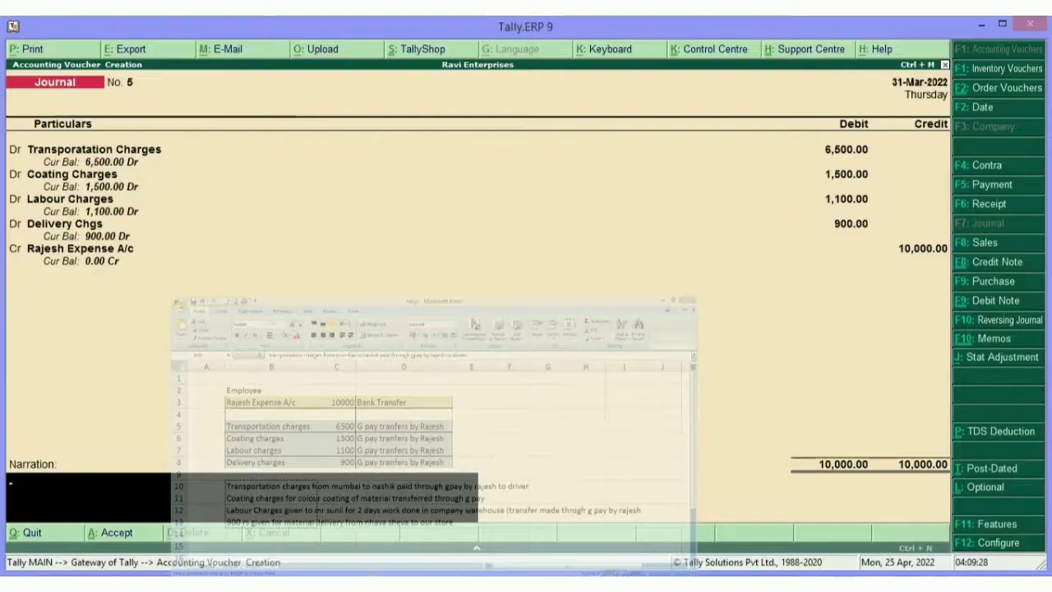
key("ctrl+alt+v")
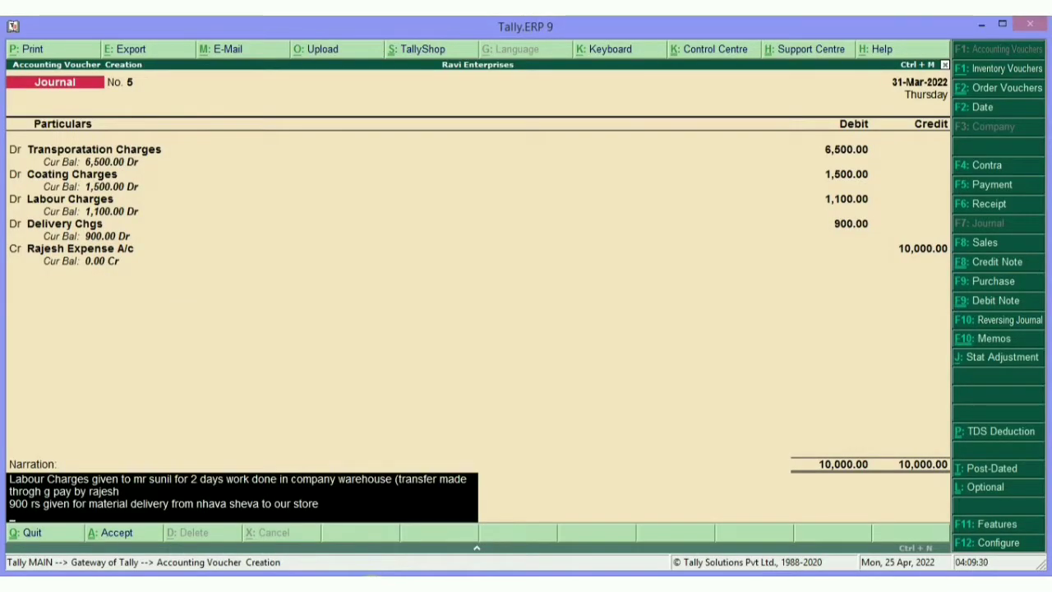
key("Return")
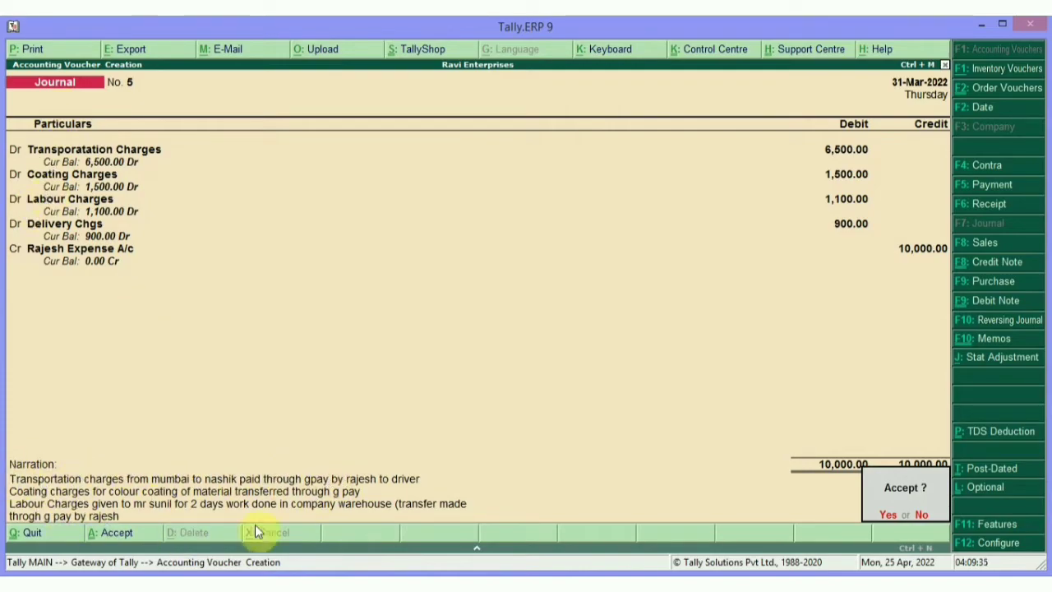
key("Return")
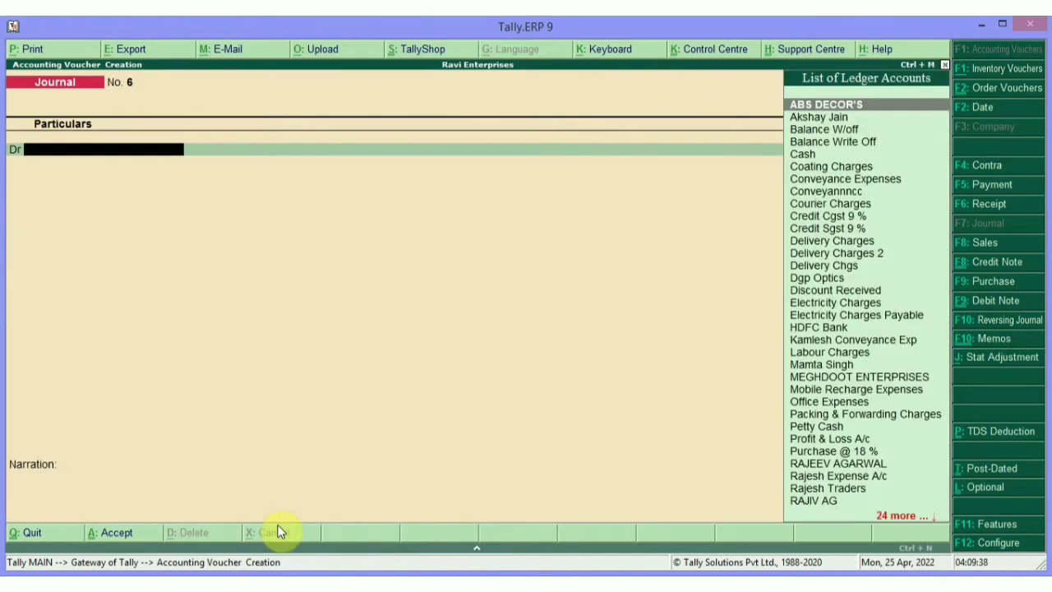
- Leave voucher entry and return to the Gateway of Tally
key("Escape")
key("Return")
key("Escape")
key("Escape")
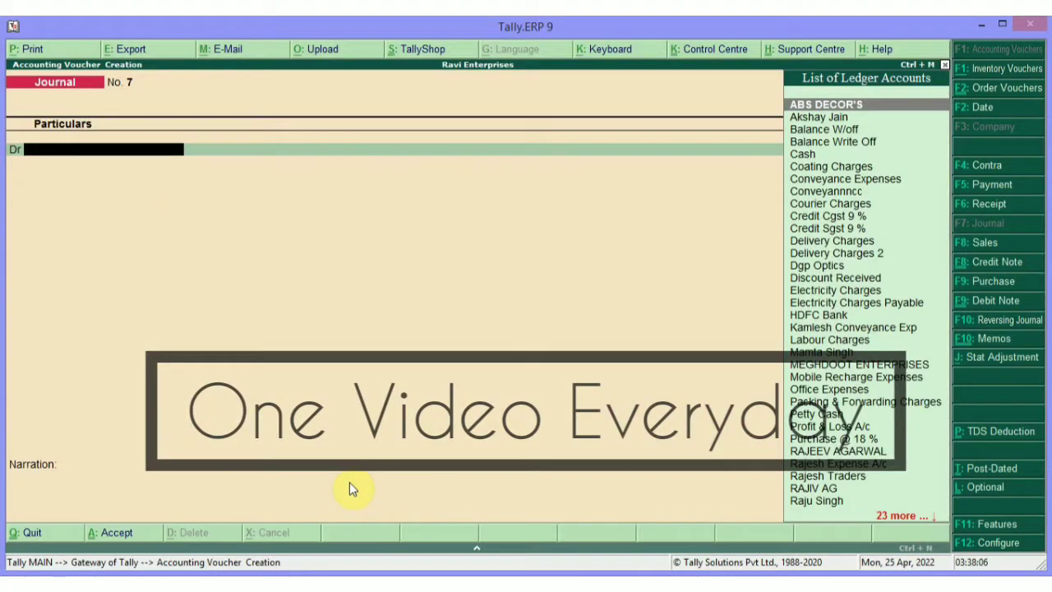
key("Escape")
key("Escape")
key("Escape")
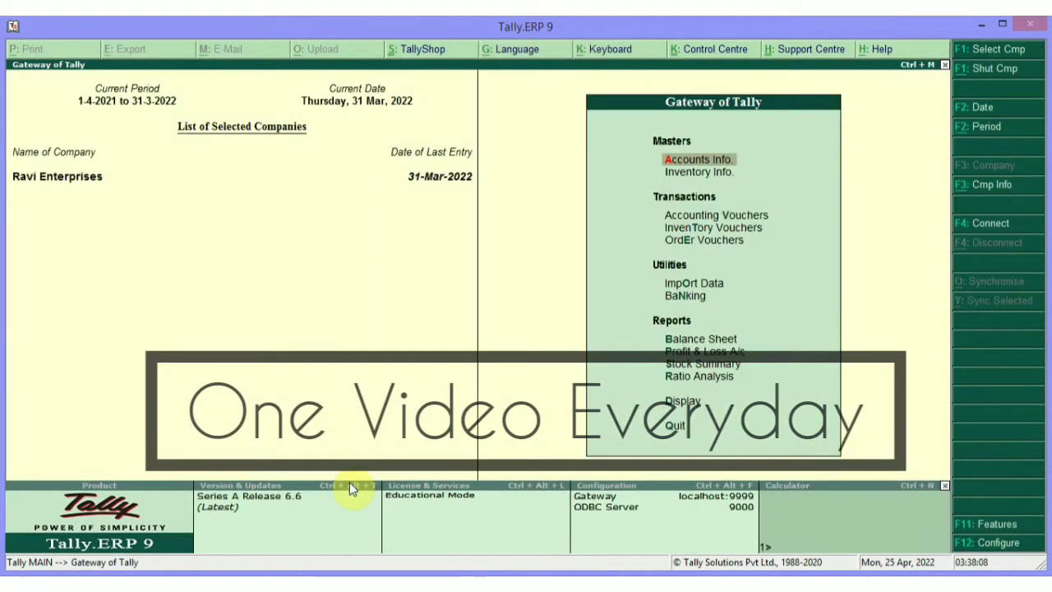
key("d")
key("a")
key("s")
key("Escape")
key("Escape")
key("Escape")
key("Escape")
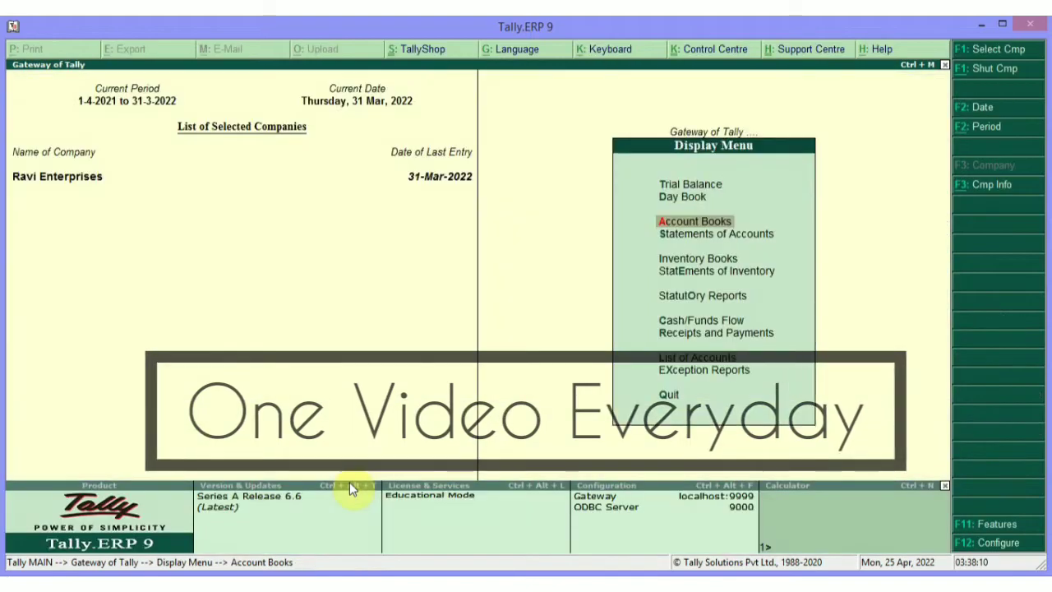
- Open the Balance Sheet, examine the groups under Current Liabilities, and return to the Gateway of Tally
key("b")
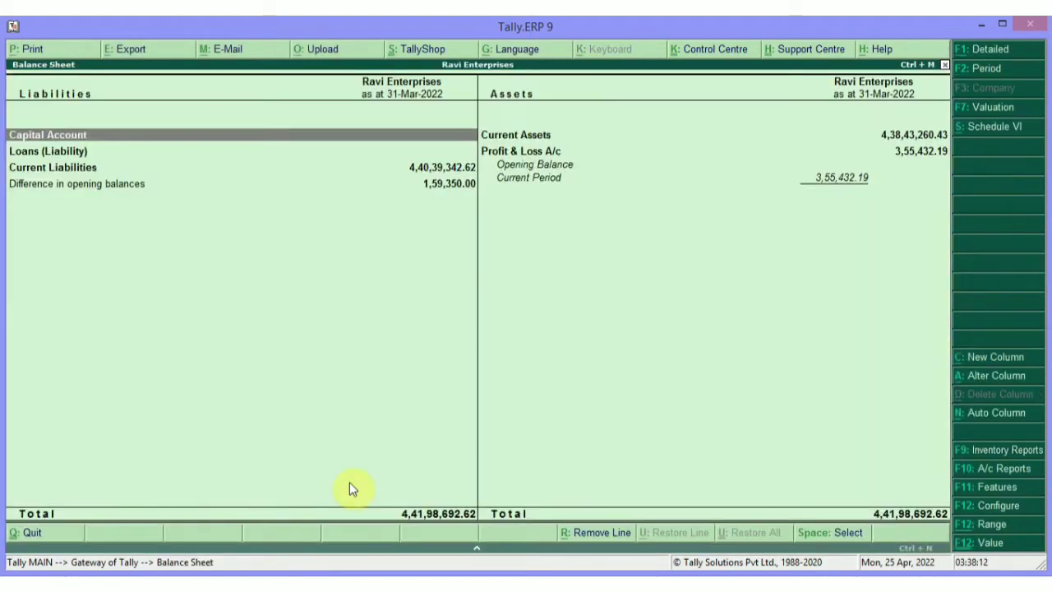
key("Down")
key("Down")
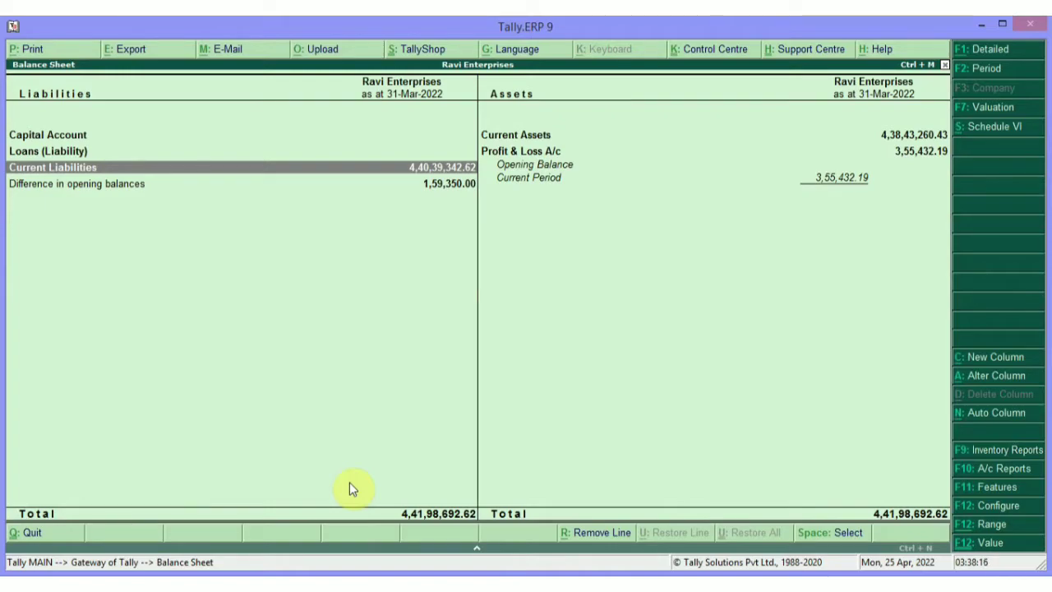
key("Return")
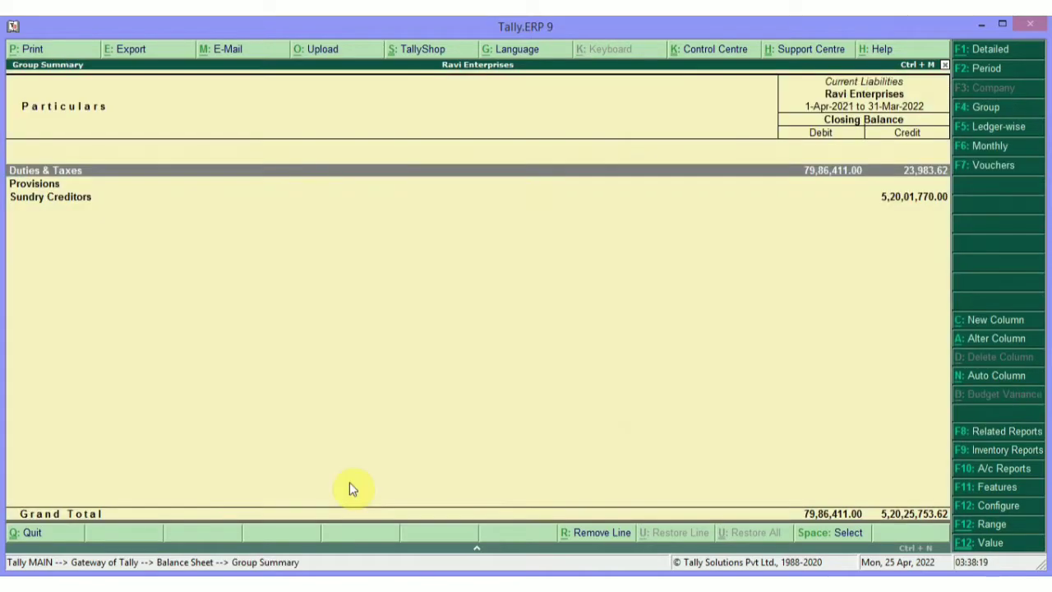
key("Down")
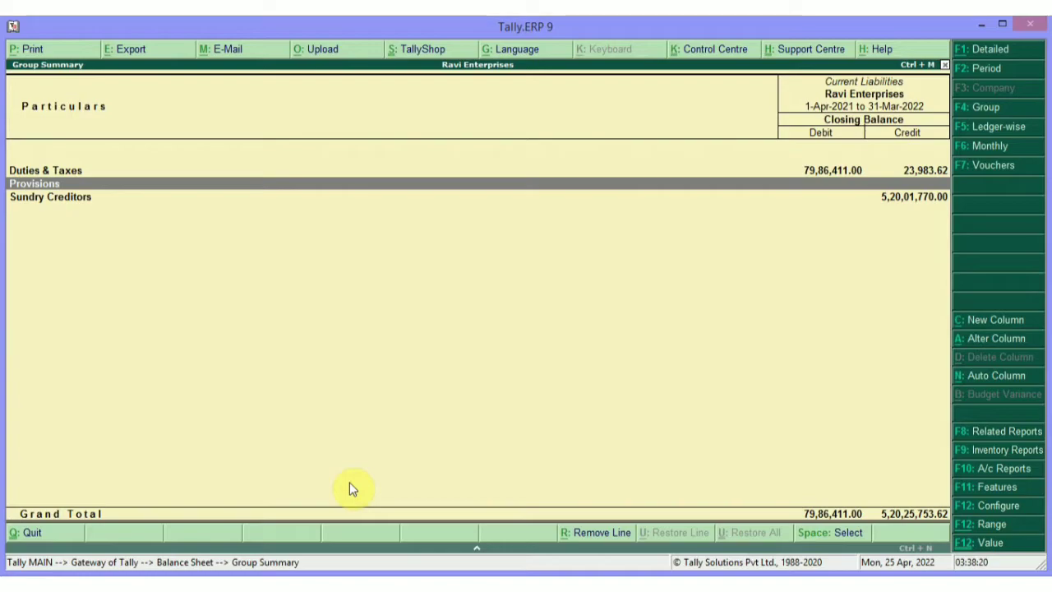
key("Escape")
key("Escape")
key("Escape")
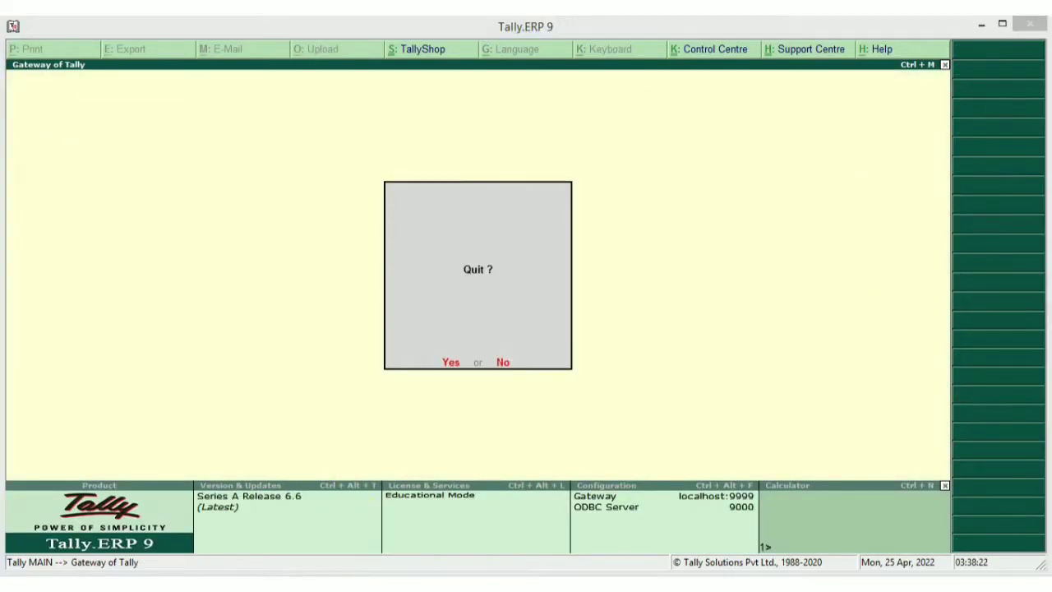
key("Return")
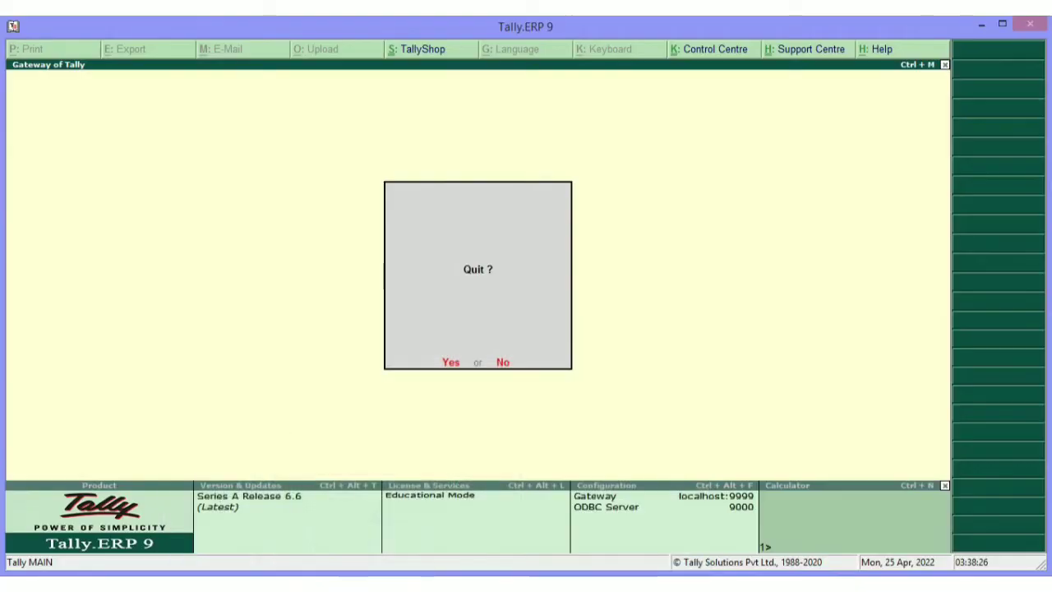
key("Escape")
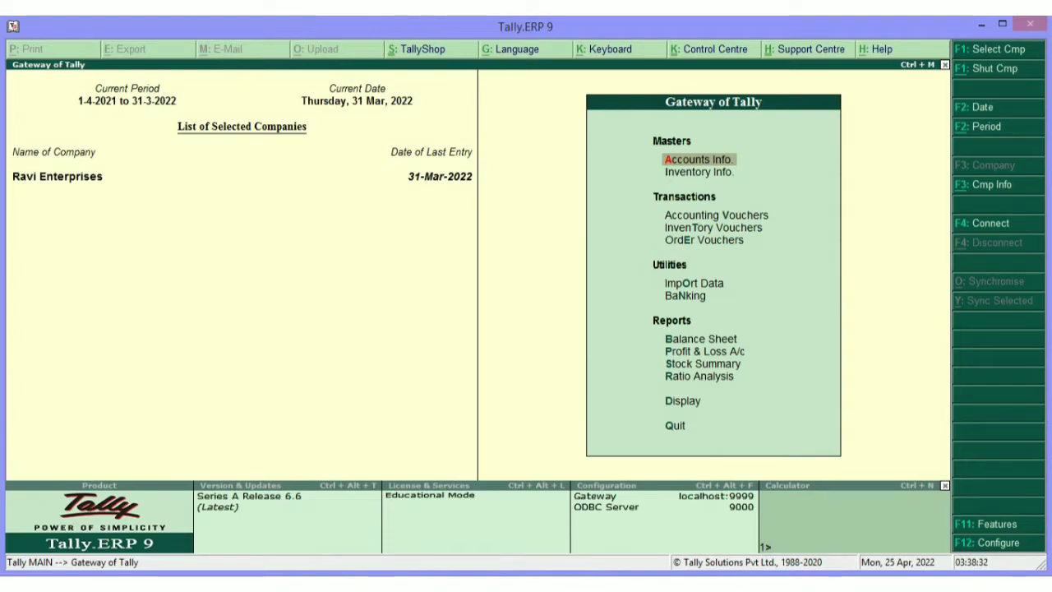
- Open the Profit & Loss A/c and drill down into the Indirect Expenses group summary
key("p")
key("Down")
key("Down")
key("Down")
key("Return")
- Examine the Indirect Expenses ledgers for the coating, delivery, labour and transportation charges, and leave the report
key("Down")
key("Down")
key("Down")
key("Down")
key("Down")
key("Down")
key("Down")
key("Down")
key("Down")
key("Down")
key("Down")
key("Down")
key("Down")
key("Down")
key("Down")
key("Up")
key("Up")
key("Up")
key("Up")
key("Up")
key("Up")
key("Up")
key("Up")
key("Up")
key("Up")
key("Up")
key("Up")
key("Up")
key("Up")
key("Up")
key("Down")
key("Down")
key("Down")
key("Down")
key("Down")
key("Down")
key("Down")
key("Down")
key("Down")
key("Down")
key("Down")
key("Down")
key("Down")
key("Down")
key("Down")
key("Up")
key("Up")
key("Up")
key("Up")
key("Up")
key("Up")
key("Up")
key("Up")
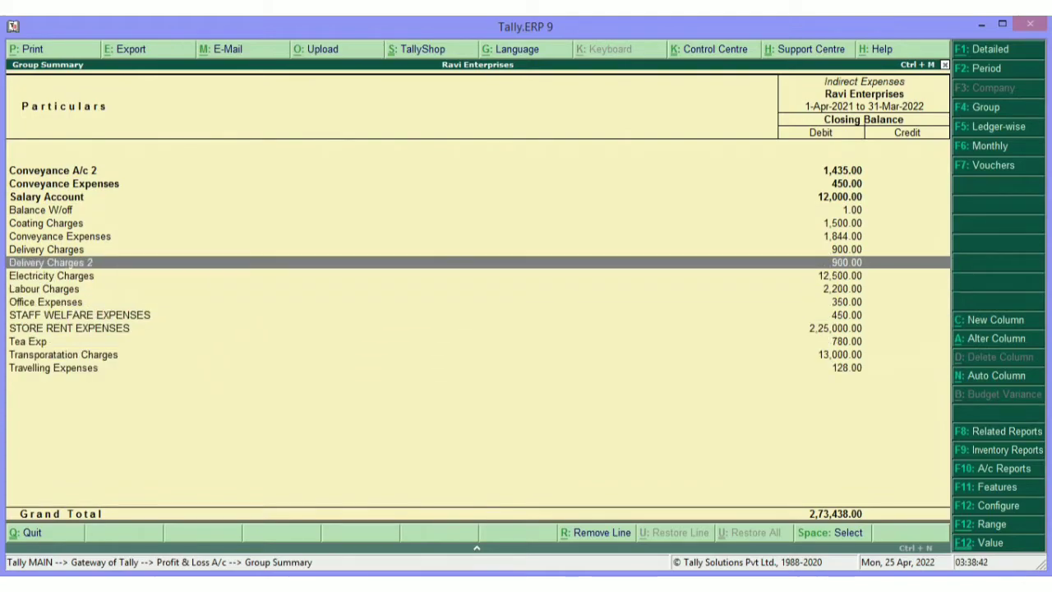
key("Up")
key("Up")
key("Up")
key("Up")
key("Down")
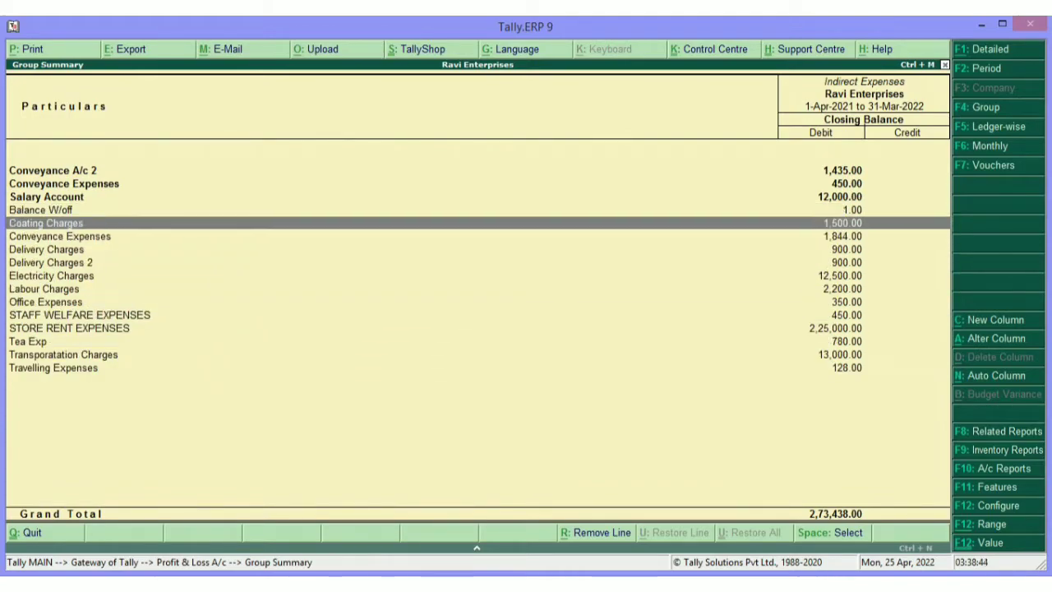
key("Down")
key("Down")
key("Down")
key("Down")
key("Down")
key("Down")
key("Up")
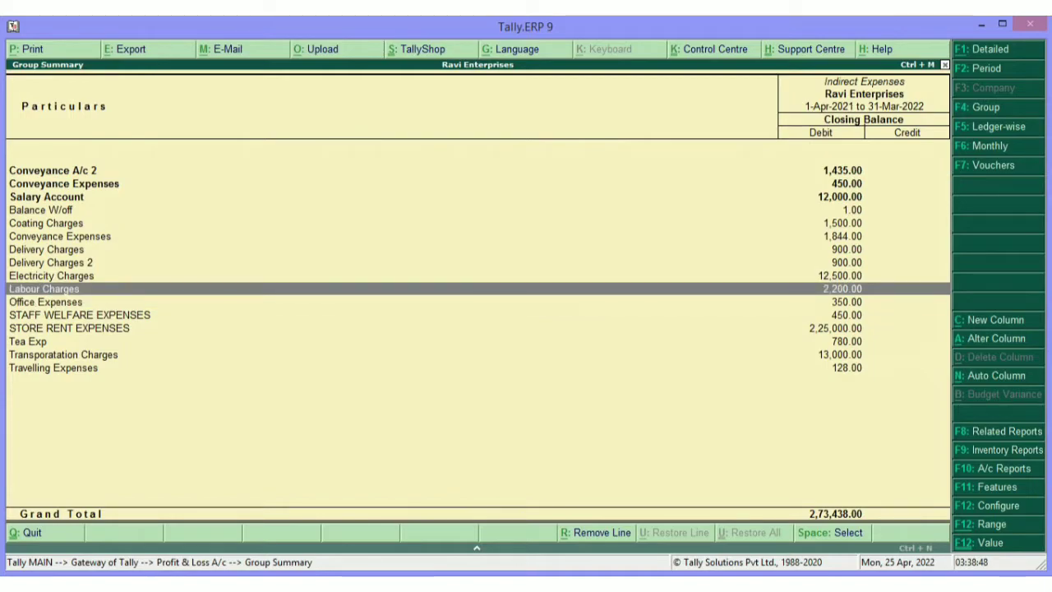
key("Down")
key("Down")
key("Down")
key("Down")
key("Down")
key("Up")
key("Up")
key("Up")
key("Up")
key("Up")
key("Up")
key("Up")
key("Up")
key("Up")
key("Up")
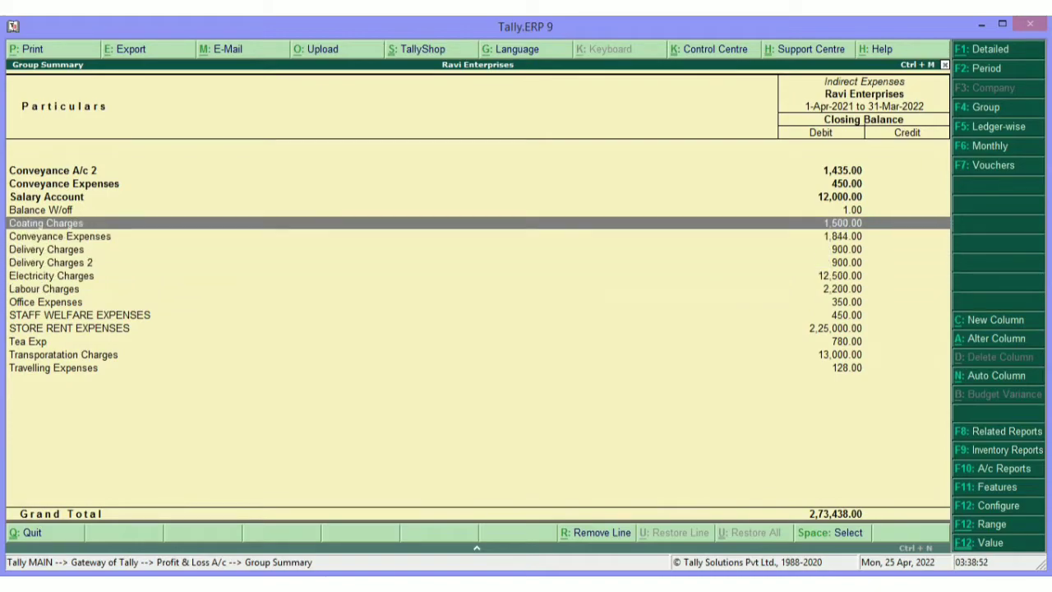
key("Down")
key("Down")
key("Down")
key("Down")
key("Down")
key("Down")
key("Down")
key("Down")
key("Down")
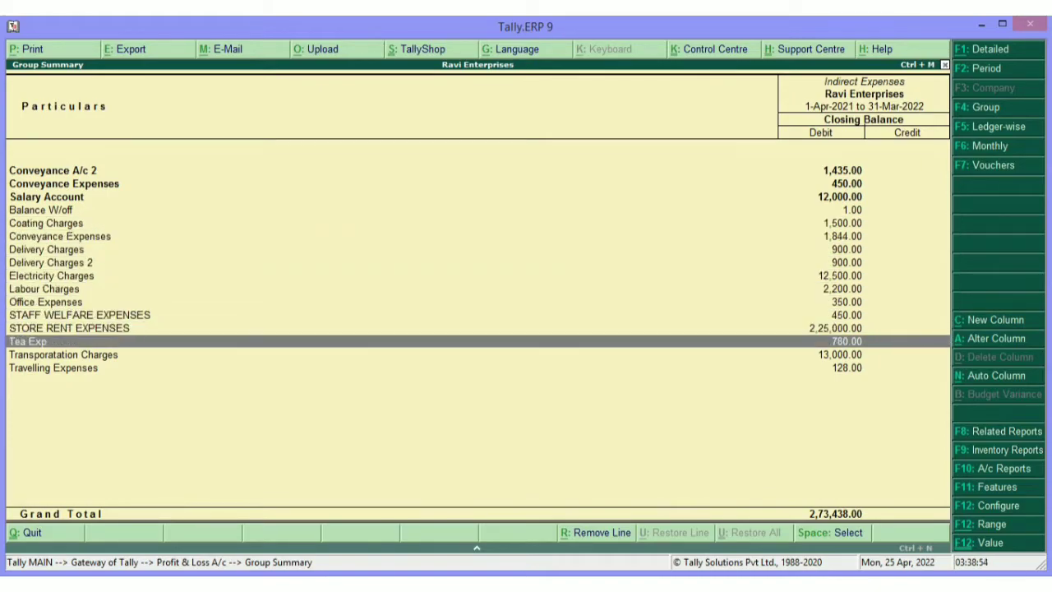
key("Down")
key("Down")
key("Up")
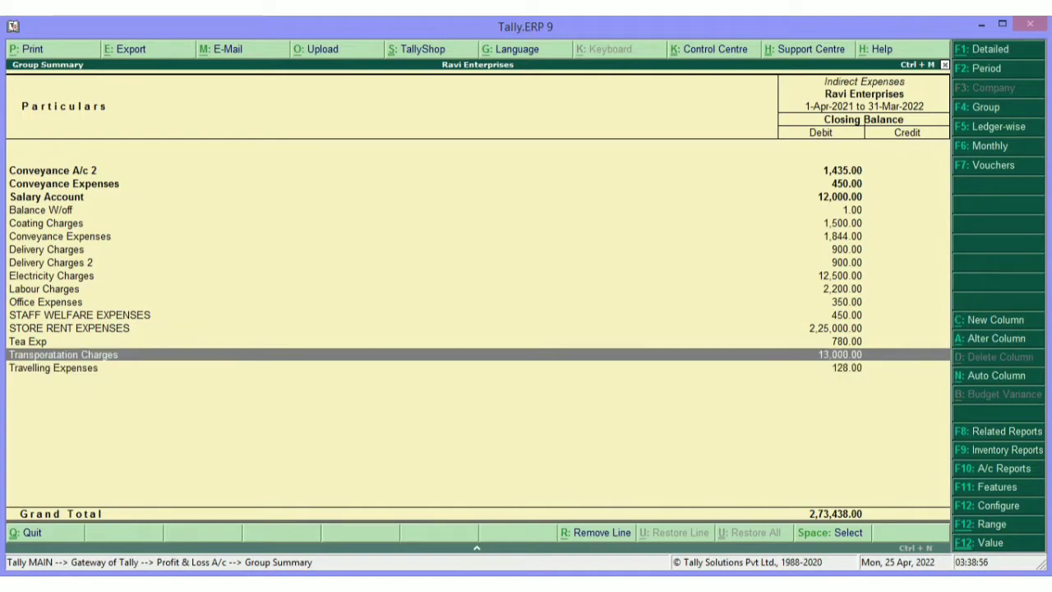
key("Escape")
key("Escape")
key("Escape")
key("Escape")
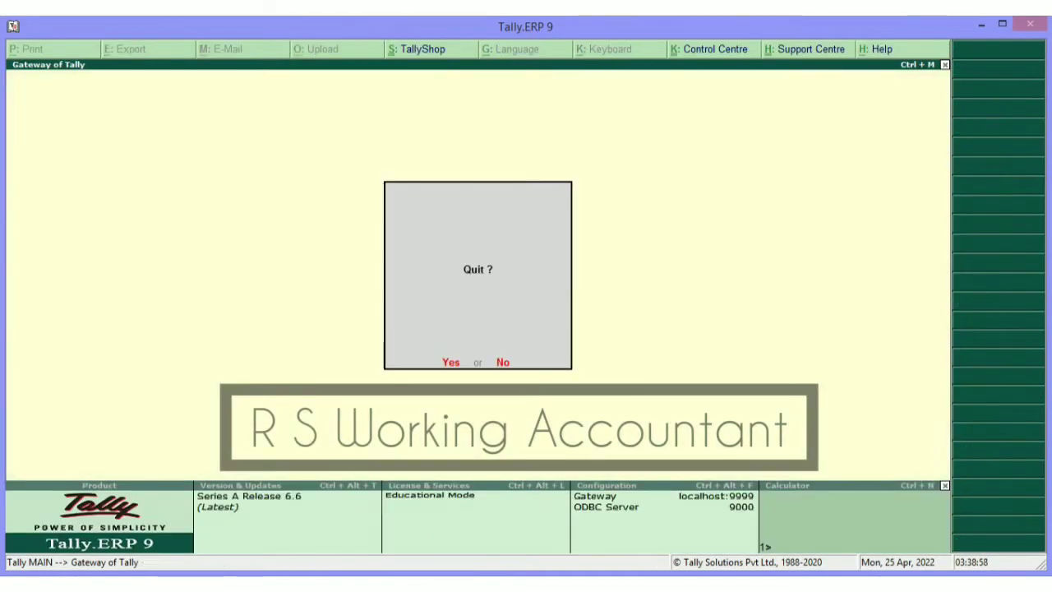
- Display the ledger vouchers of the employee's expense account and look through its payment and journal entries
type("dalRaje")
key("Down")
key("Return")
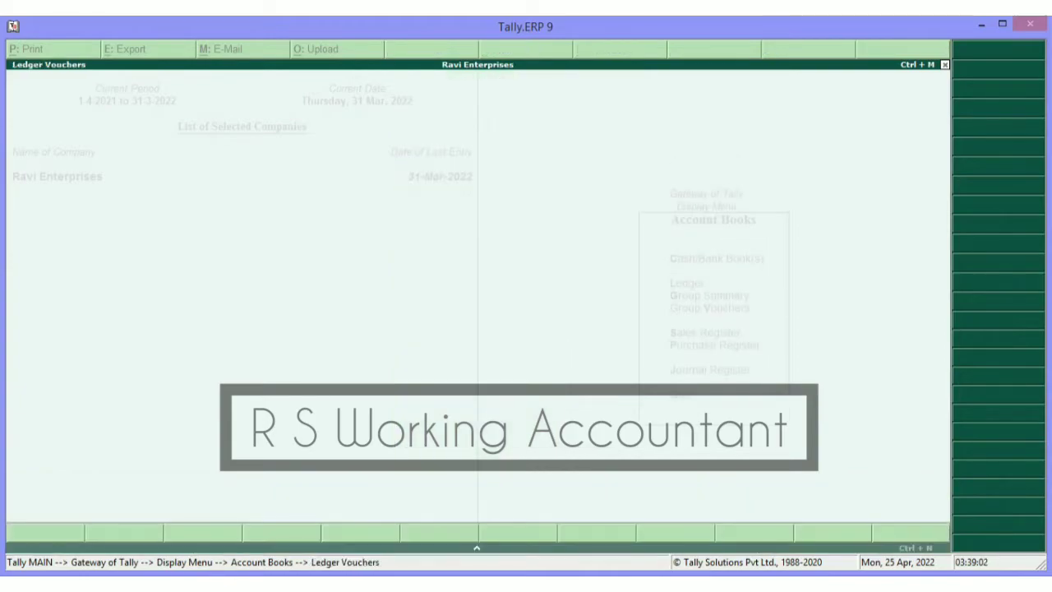
key("Down")
key("Down")
key("Down")
key("Up")
key("Up")
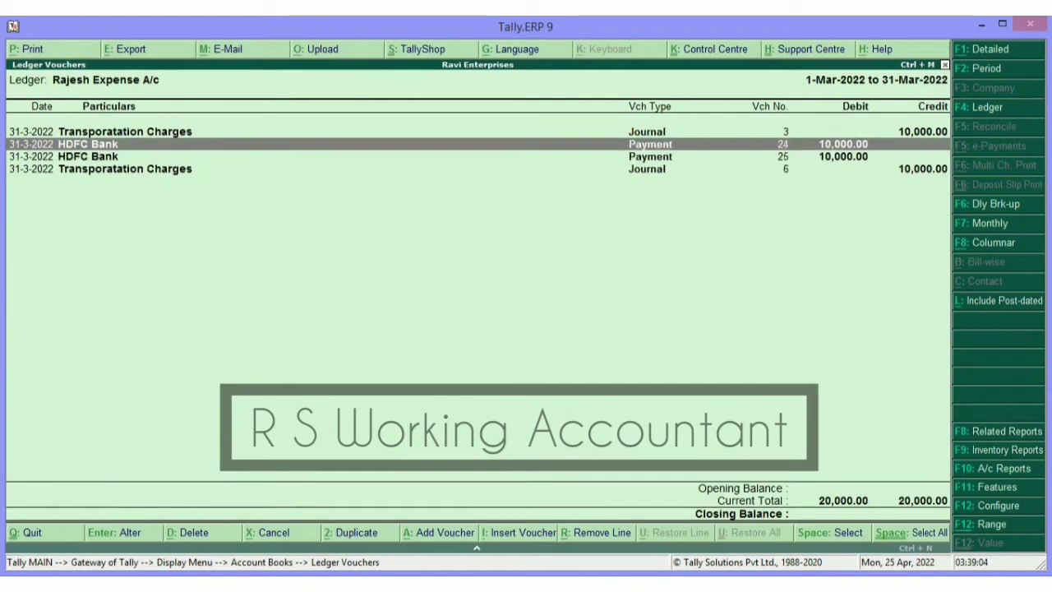
key("Down")
key("Down")
- Delete journal voucher no. 3 for Transporatation Charges from the employee's expense ledger
key("Up")
key("Up")
key("Up")
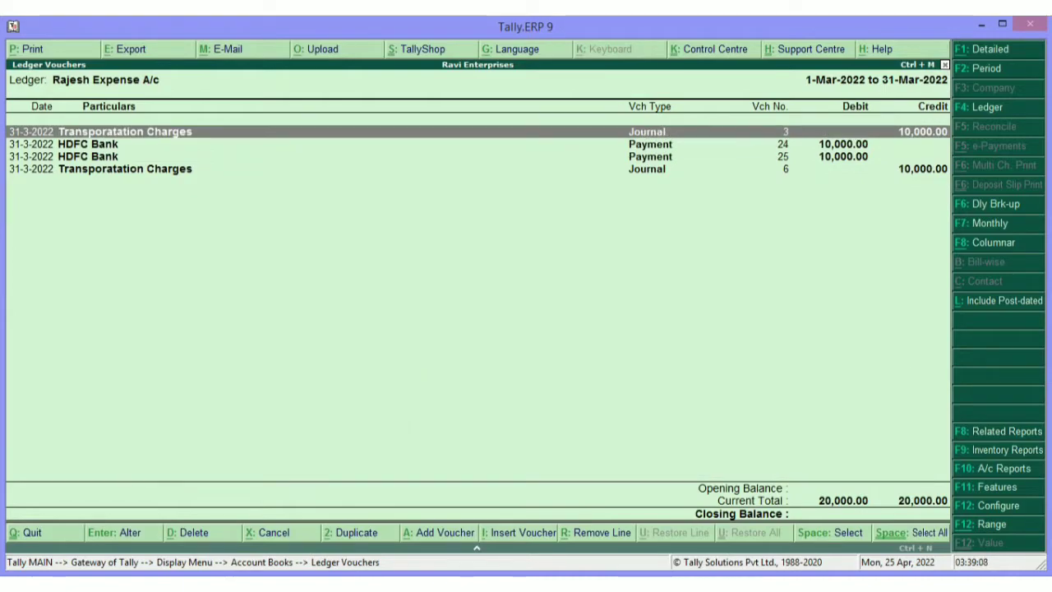
key("Return")
key("alt+d")
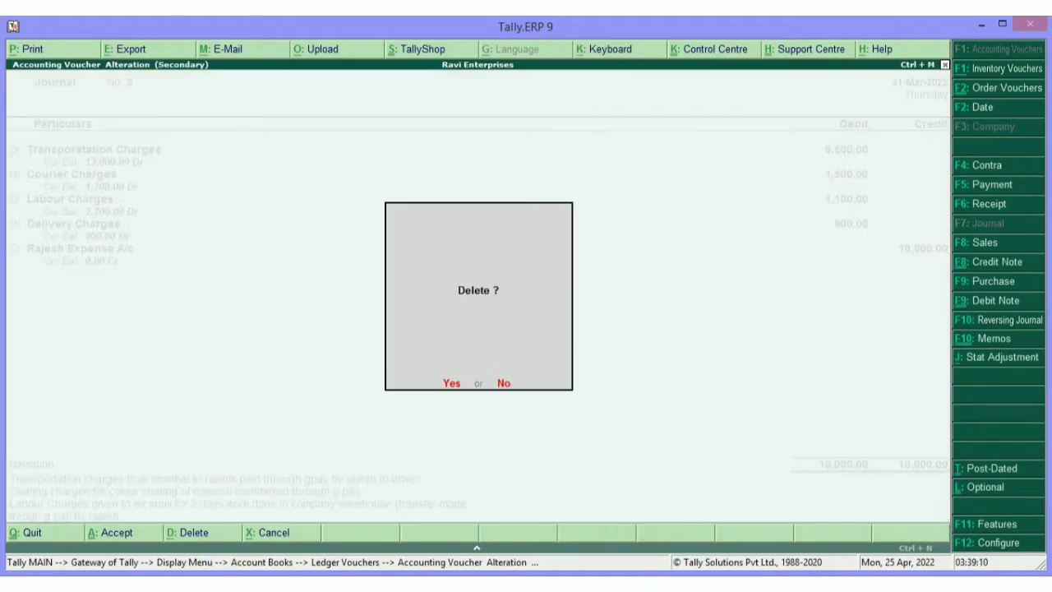
key("y")
- Delete the first HDFC Bank payment voucher, no. 24, from the employee's expense ledger
key("Up")
key("Return")
key("alt+d")
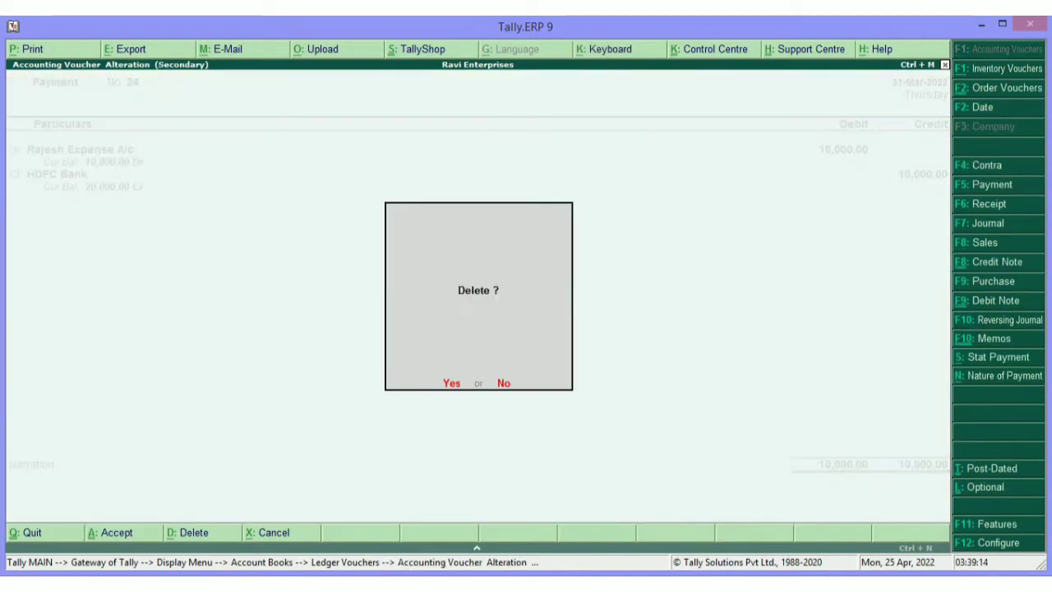
key("y")
- Open the remaining HDFC Bank payment voucher and set its date to 1/3/2022
key("Down")
key("Up")
key("Return")
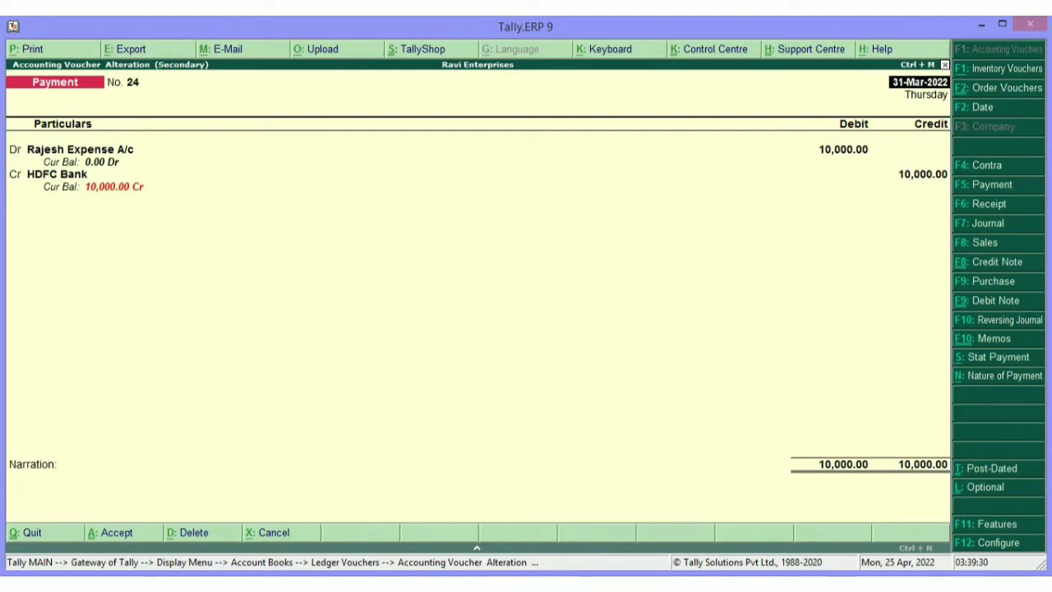
type("1")
type("/3/2022")
key("Return")
- Keep the payment voucher's amounts and Cheque bank allocation for HDFC Bank, and accept the voucher
key("Return")
key("Return")
key("Return")
key("Return")
key("Return")
key("Return")
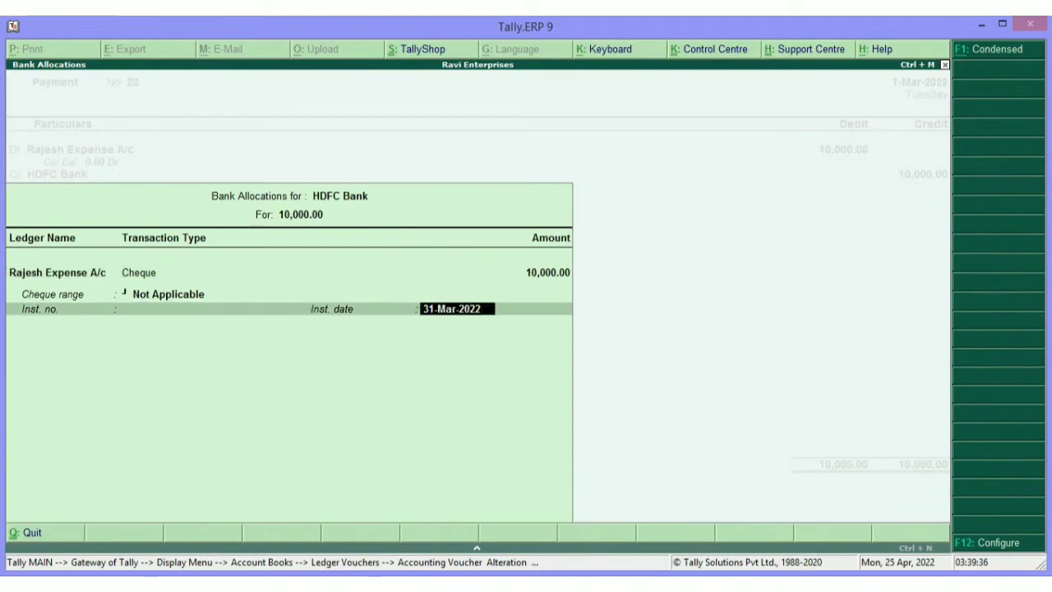
key("Return")
key("Return")
key("Return")
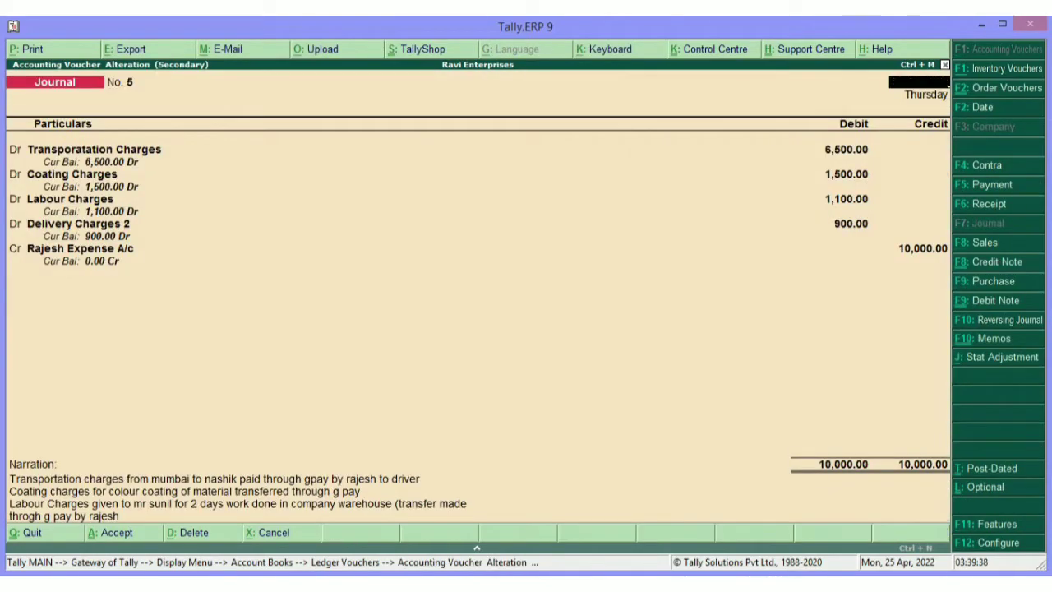
- Review the entries and narration in the remaining Transporatation Charges journal voucher, and return to the ledger vouchers
key("Escape")
key("Return")
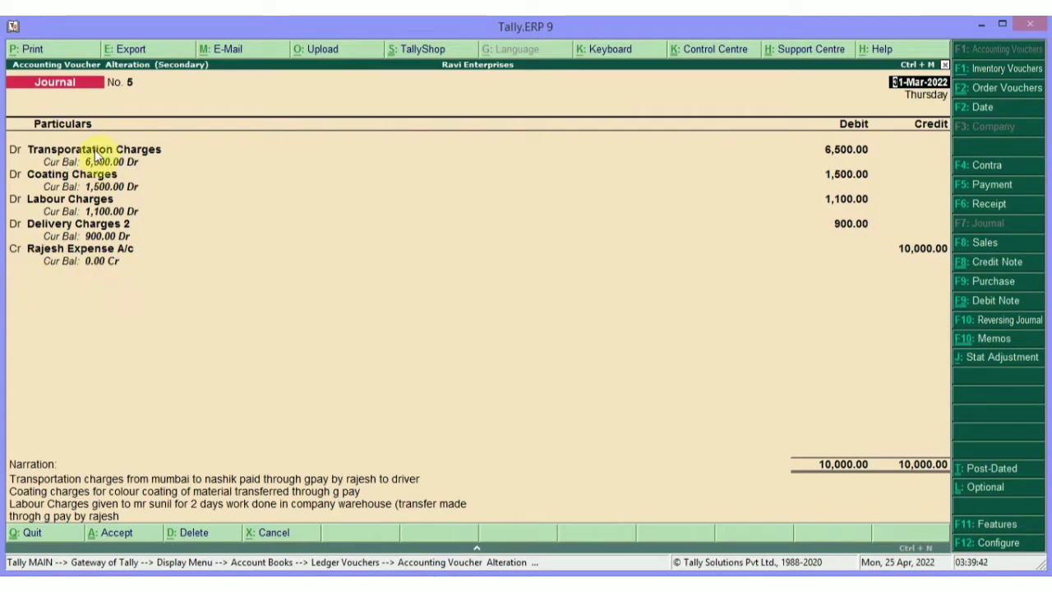
key("Escape")
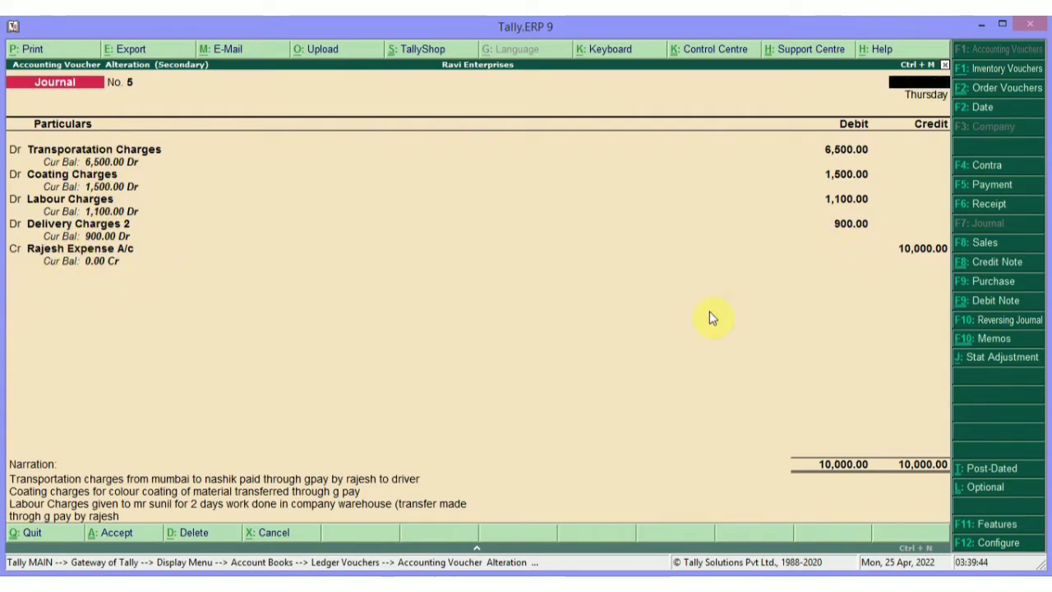
key("Escape")
key("Return")
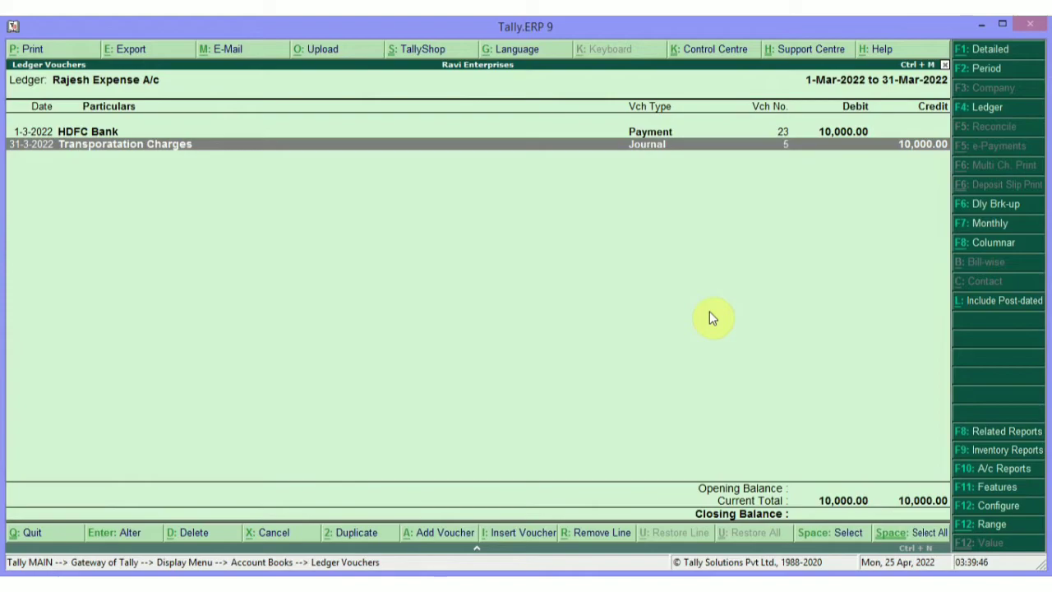
- Open the Transporatation Charges journal voucher from the employee's expense ledger and set its date to 1/3/2022
key("Return")
key("Escape")
key("Return")
key("Return")
key("F2")
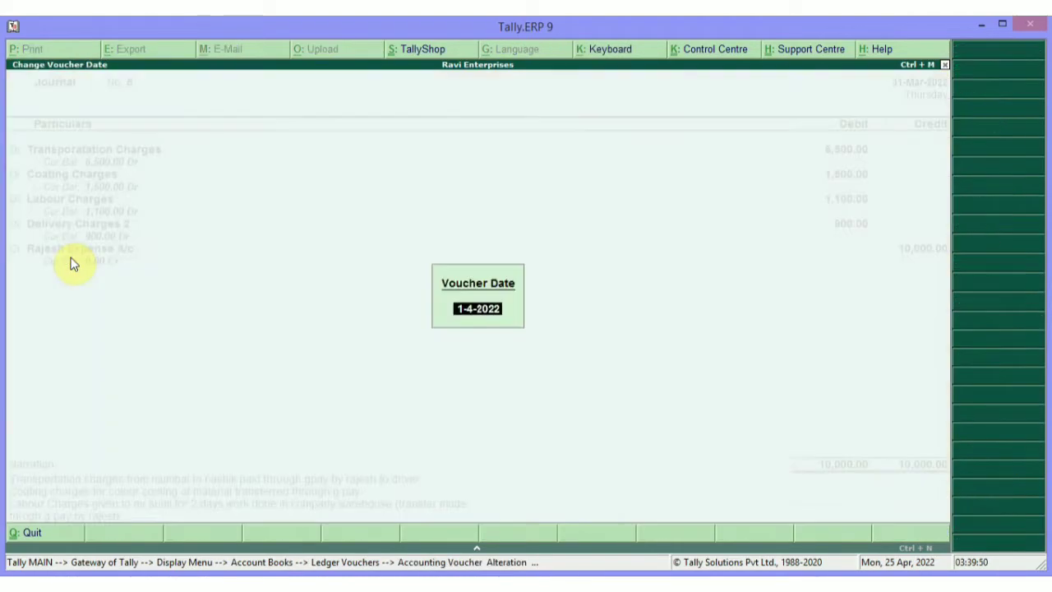
type("1/4/20")
key("Return")
type("1/3")
key("Escape")
type("1/3/2022")
key("Return")
- Keep the journal voucher's charge entries, amounts and narration, and accept the voucher to return to the ledger vouchers
key("Return")
key("Return")
key("Return")
key("Return")
key("Return")
key("Return")
key("Return")
key("Return")
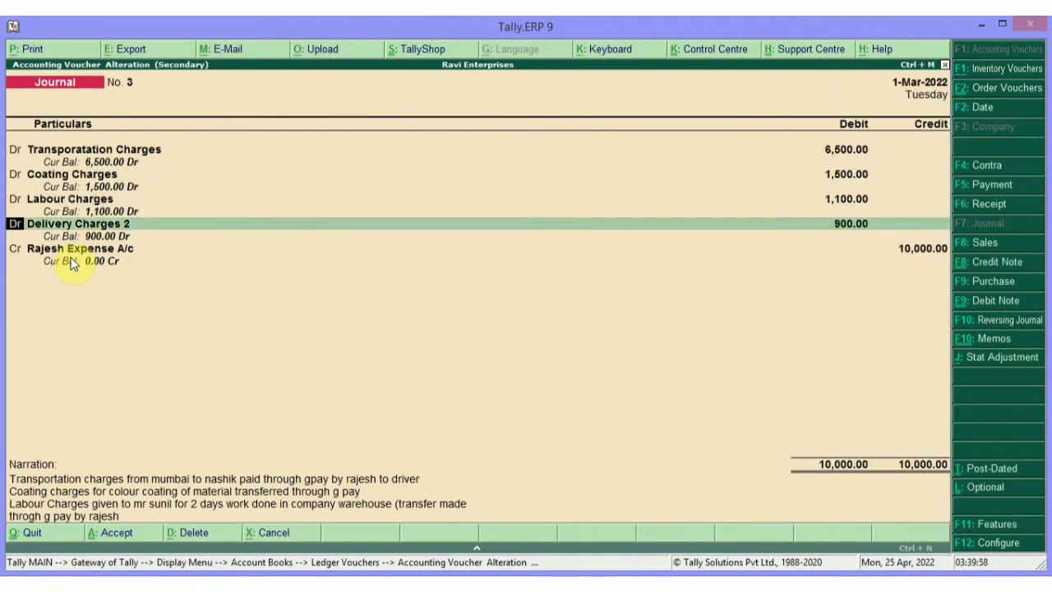
key("Return")
key("Return")
key("Return")
key("Return")
key("Return")
key("Escape")
- Open the HDFC Bank payment voucher and set its date to 31/3/2022
key("Down")
key("Up")
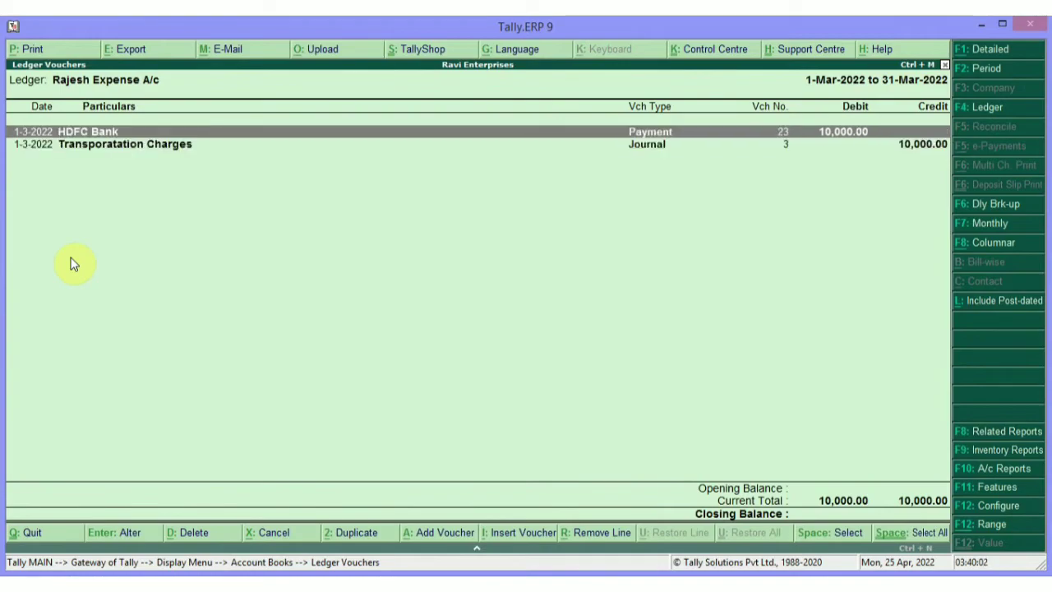
key("Return")
key("F2")
type("31/3/2")
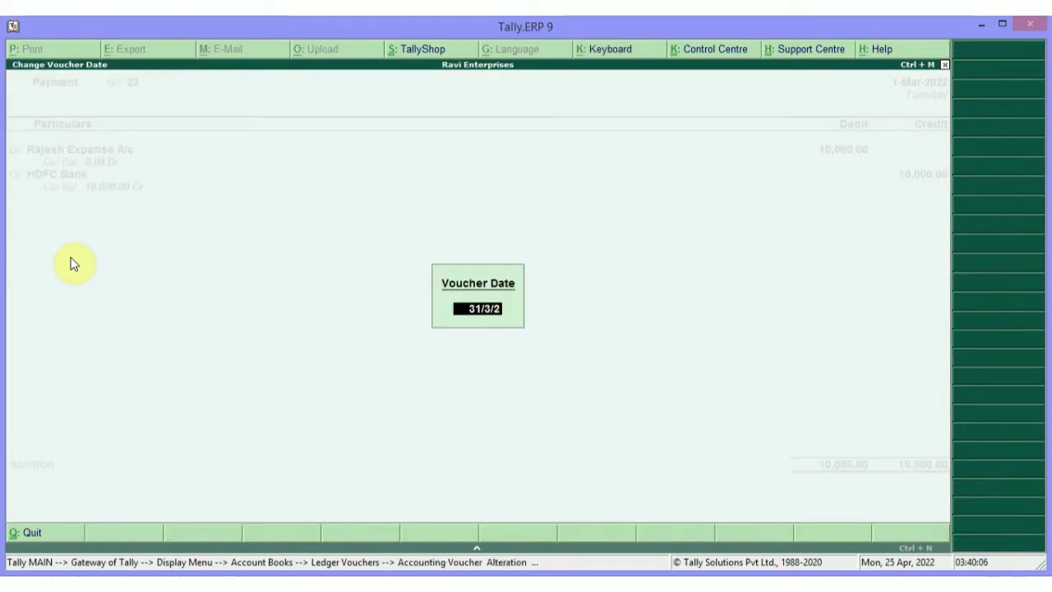
type("022")
key("Return")
- Keep the redated HDFC Bank payment voucher's ledgers and amounts, and accept the voucher
key("Return")
key("Return")
key("Return")
key("Return")
key("Return")
key("Return")
key("Return")
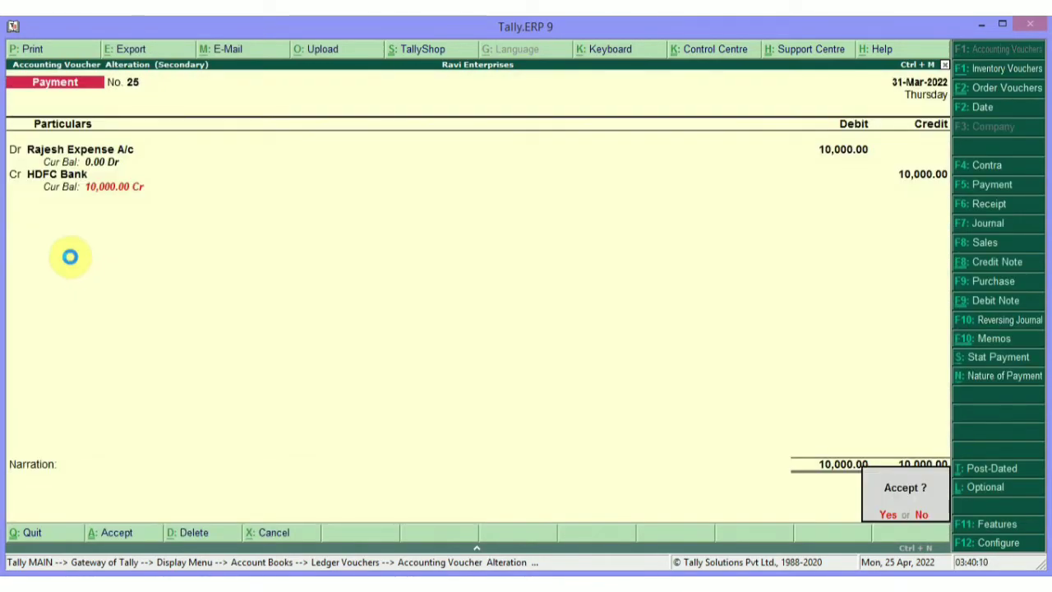
key("Return")
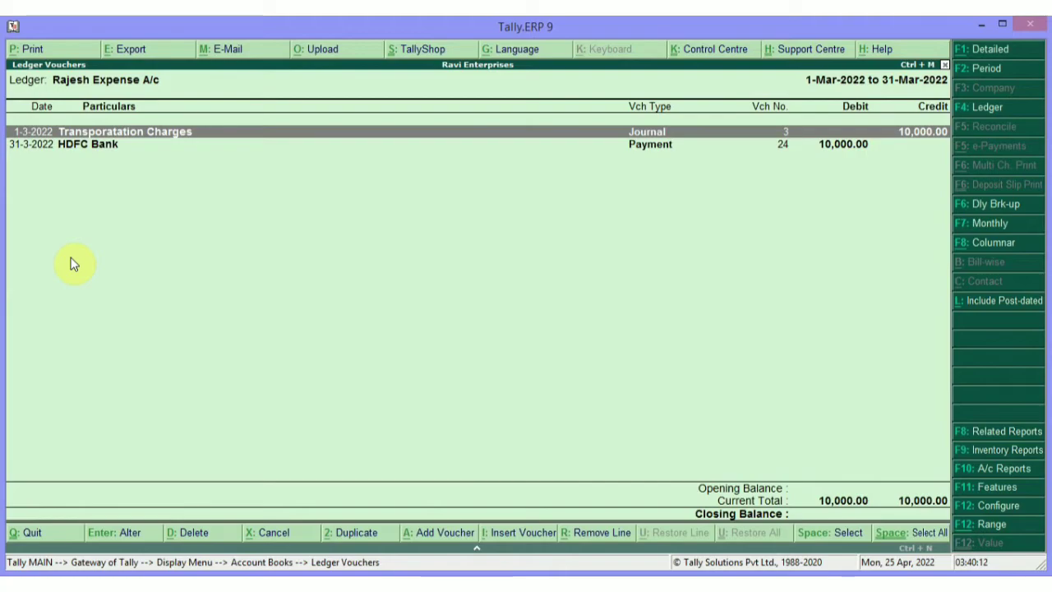
- Review the entries in the Transporatation Charges journal voucher, and return to the Gateway of Tally without quitting
key("Return")
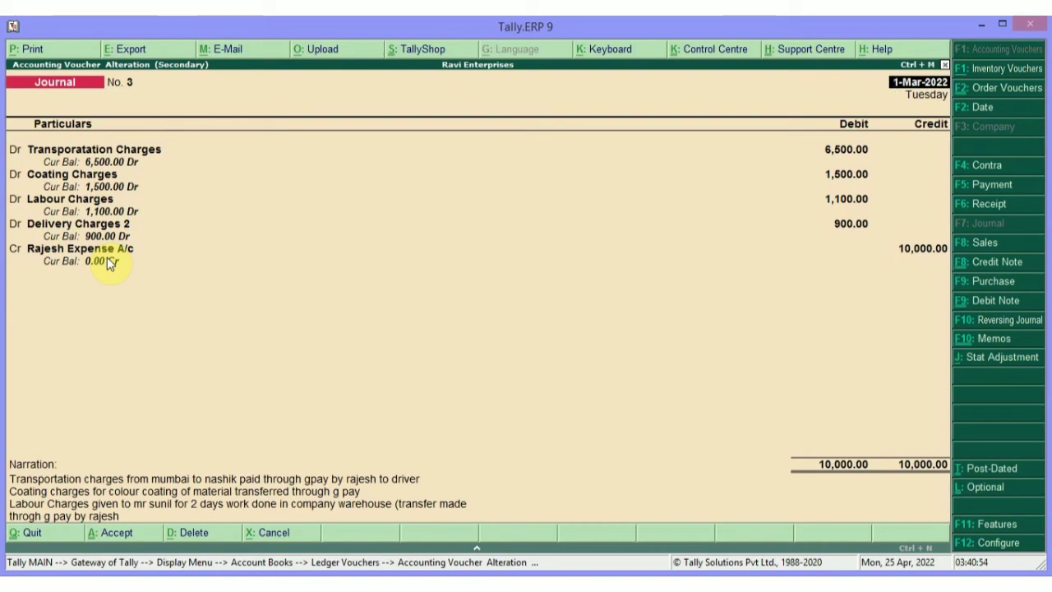
key("Escape")
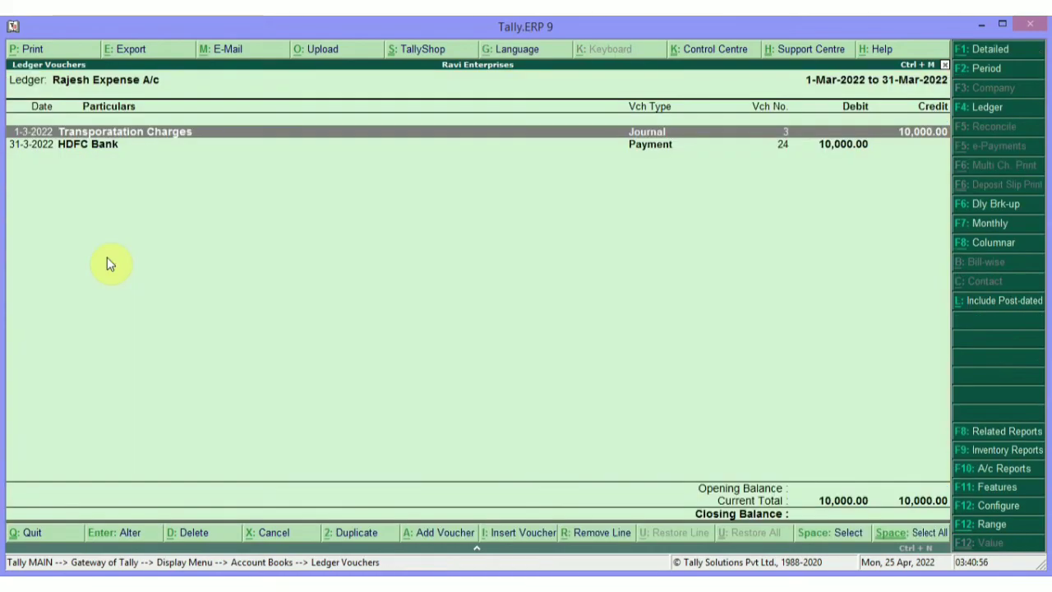
key("Escape")
key("Escape")
key("Escape")
key("Escape")
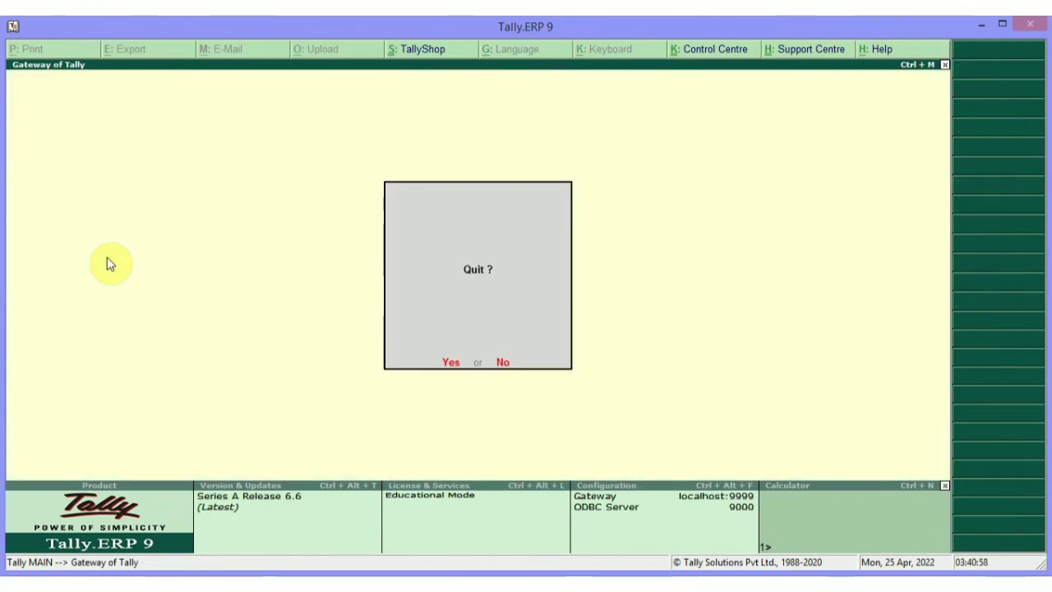
key("n")
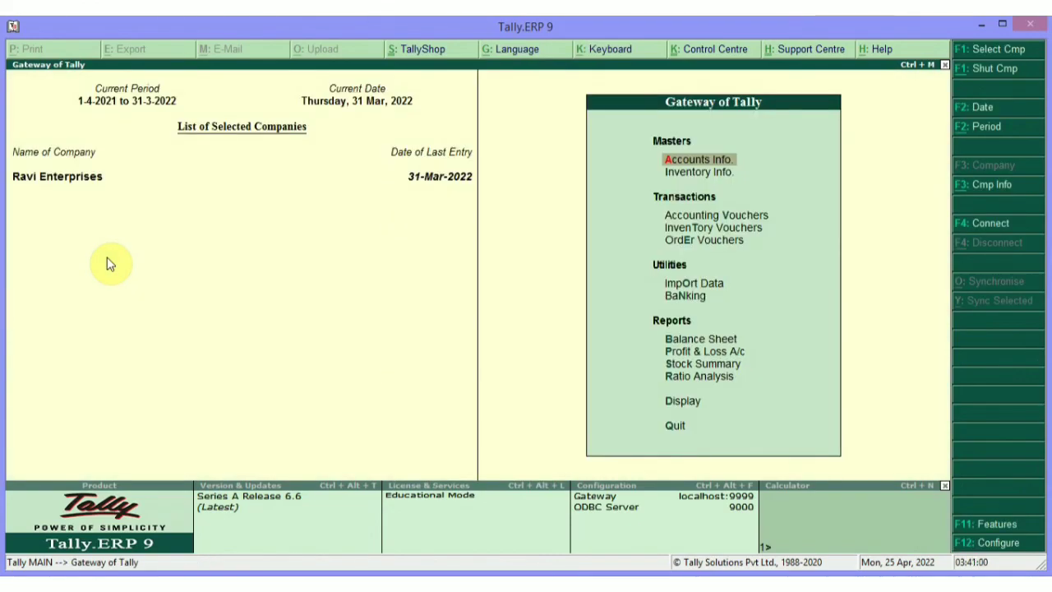